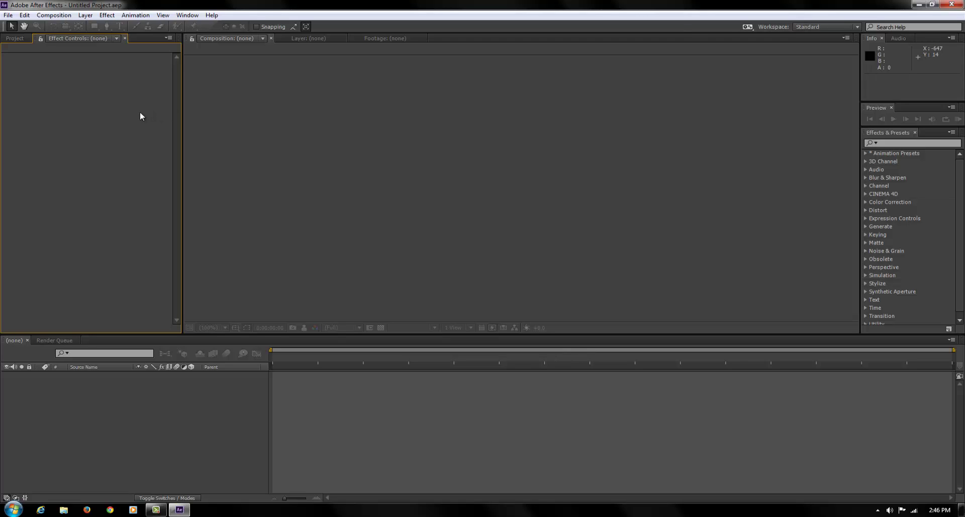
# Create a new composition, Comp 1, with its default settings.
pyautogui.click(66, 19)
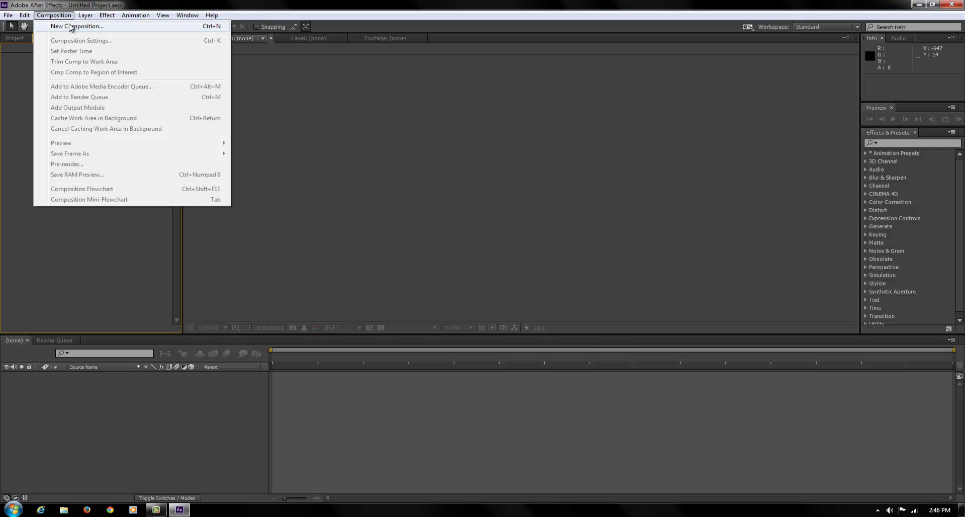
pyautogui.click(69, 23)
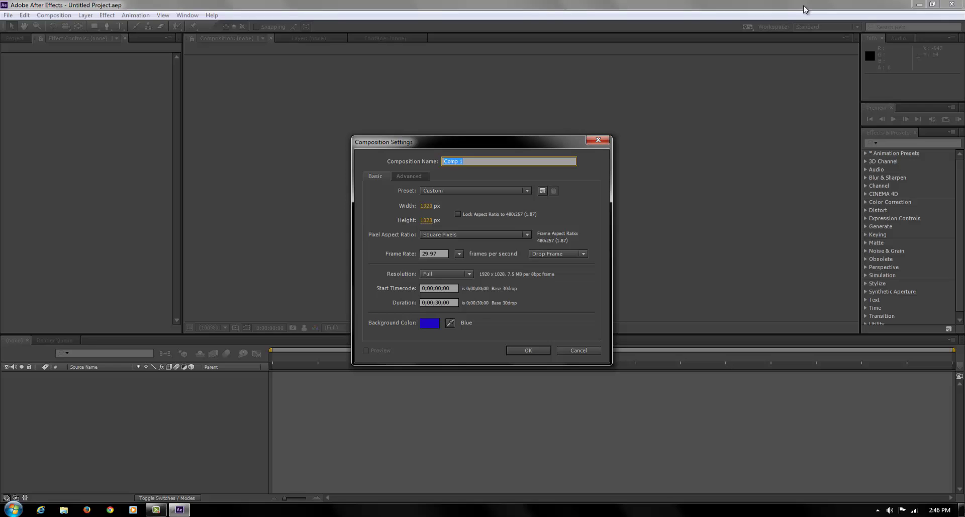
pyautogui.click(525, 352)
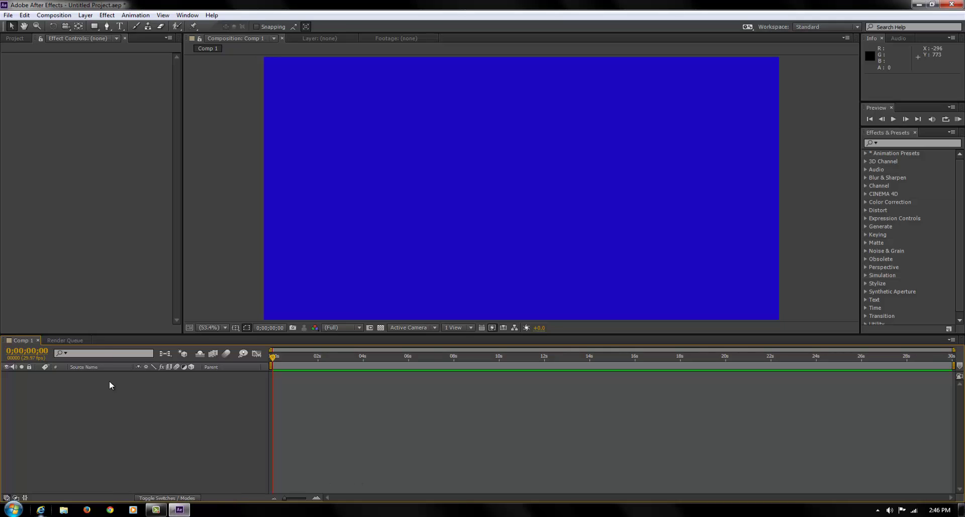
# Add a comp-size white solid layer, White Solid 1.
pyautogui.rightClick(124, 393)
pyautogui.moveTo(236, 398)
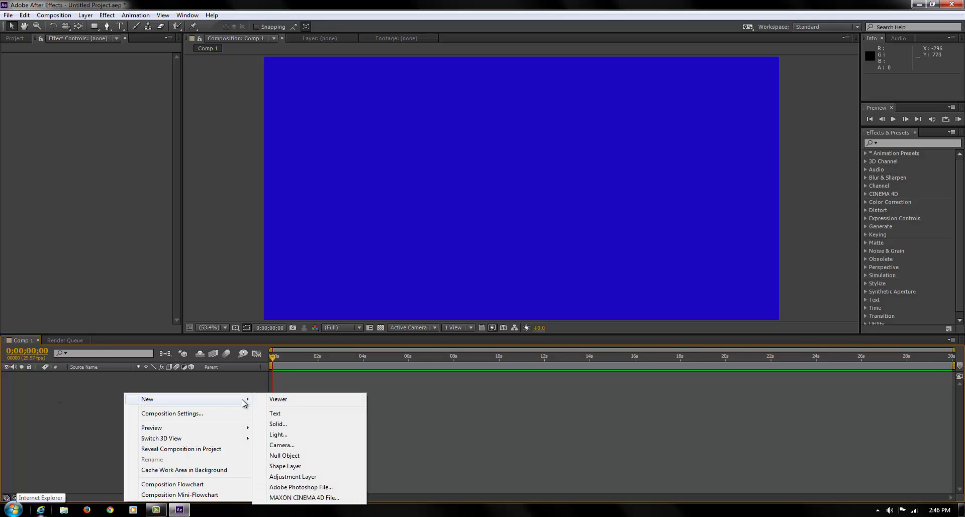
pyautogui.click(276, 423)
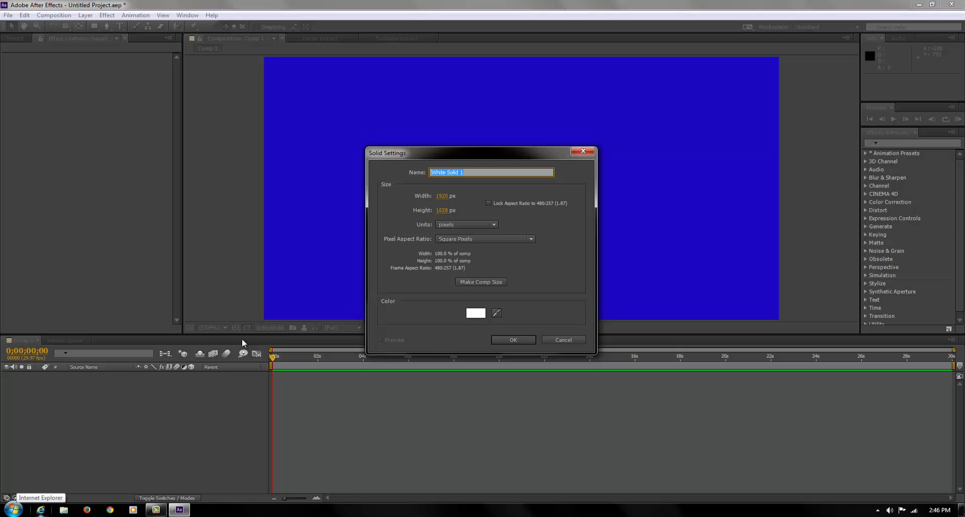
pyautogui.click(513, 340)
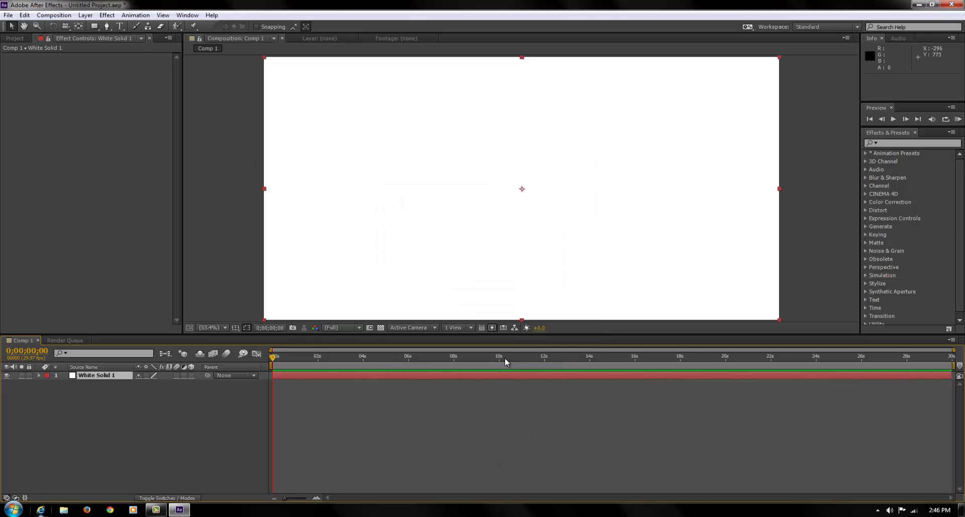
# Apply the Gradient Ramp effect from Generate to White Solid 1.
pyautogui.click(107, 15)
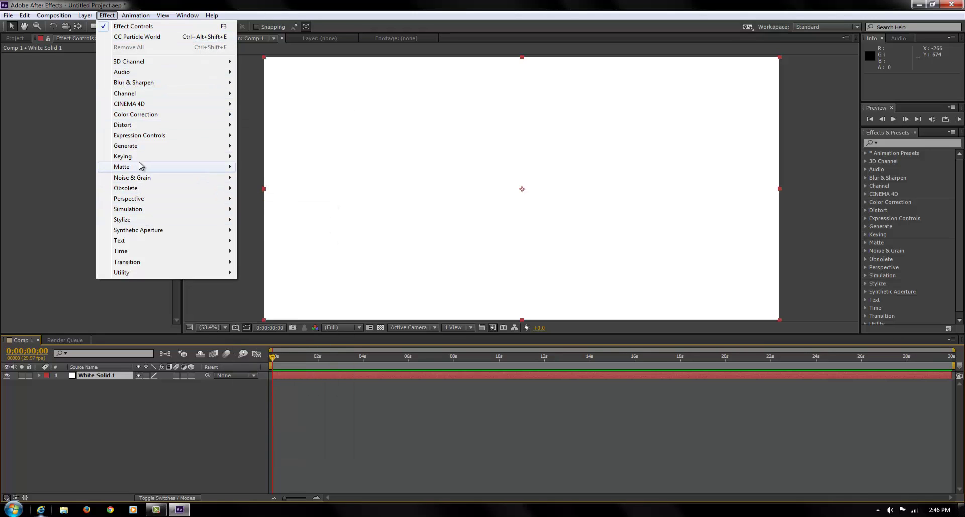
pyautogui.moveTo(176, 150)
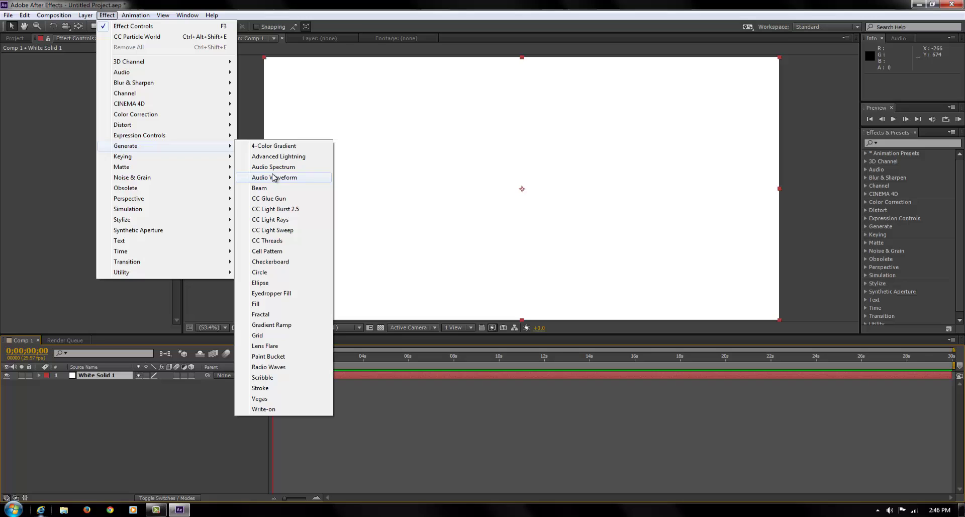
pyautogui.click(271, 325)
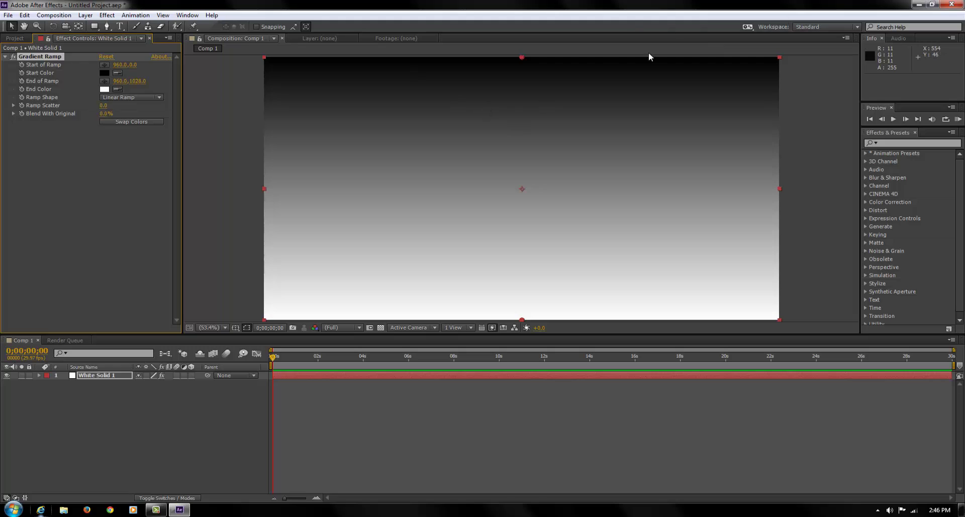
# Set the ramp's Start Color to red FF0000 and End Color to black 000000.
pyautogui.click(104, 74)
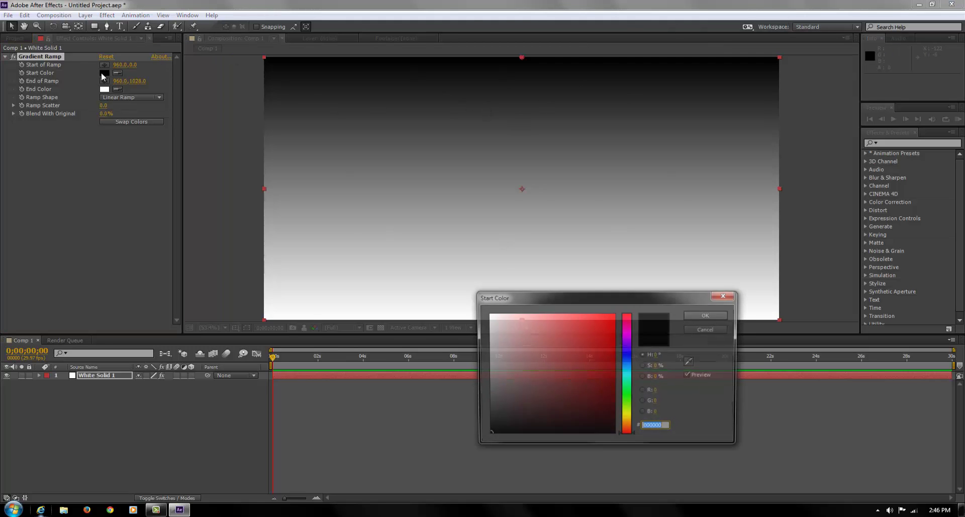
pyautogui.click(615, 314)
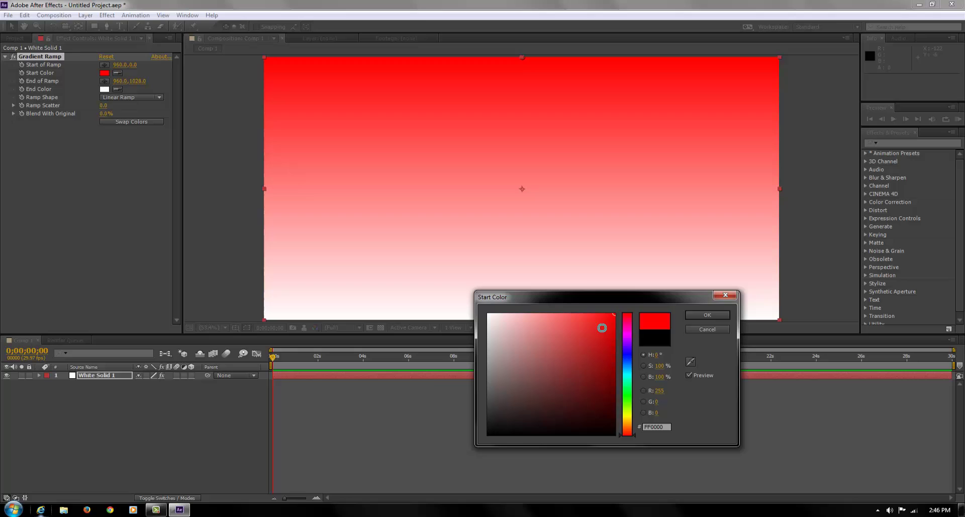
pyautogui.click(704, 314)
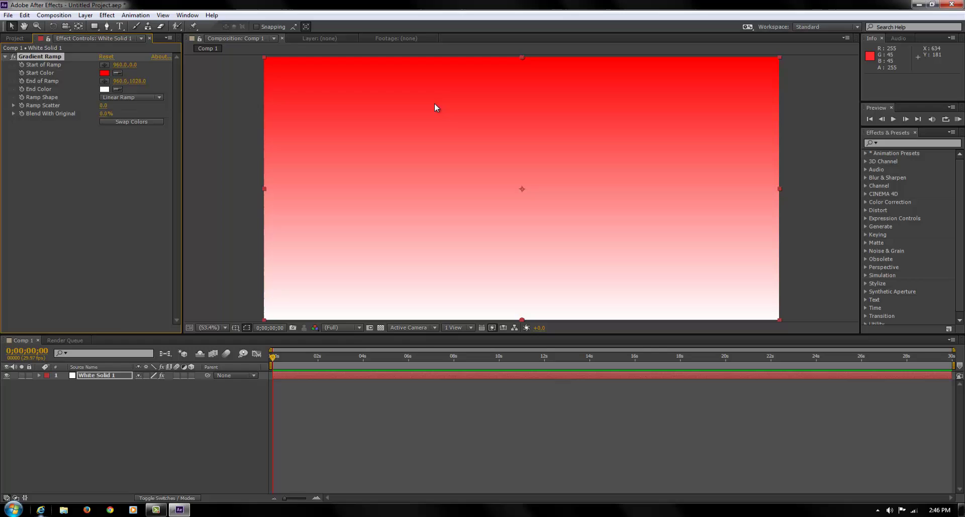
pyautogui.click(105, 89)
pyautogui.click(604, 420)
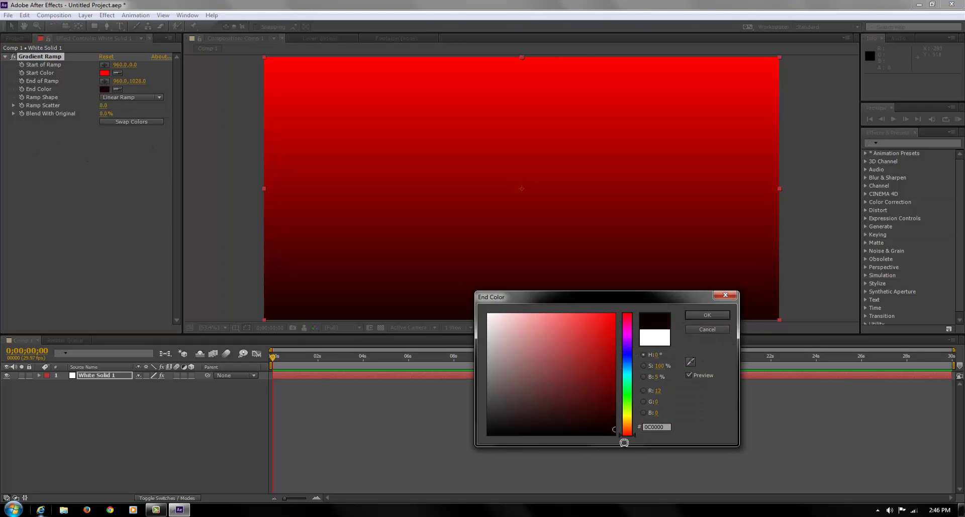
pyautogui.click(707, 315)
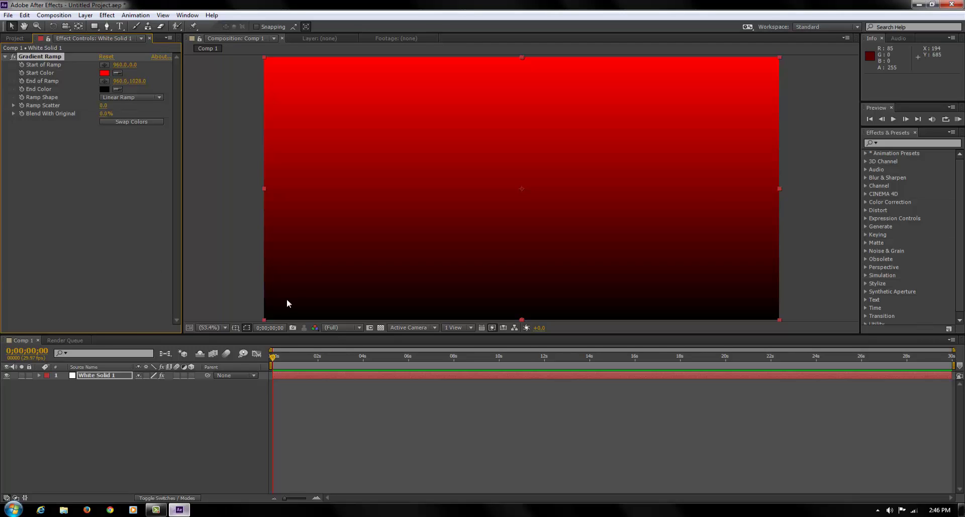
# Add a full-frame solid coloured purple (761FD8), Purple Solid 1, above the gradient.
pyautogui.rightClick(173, 427)
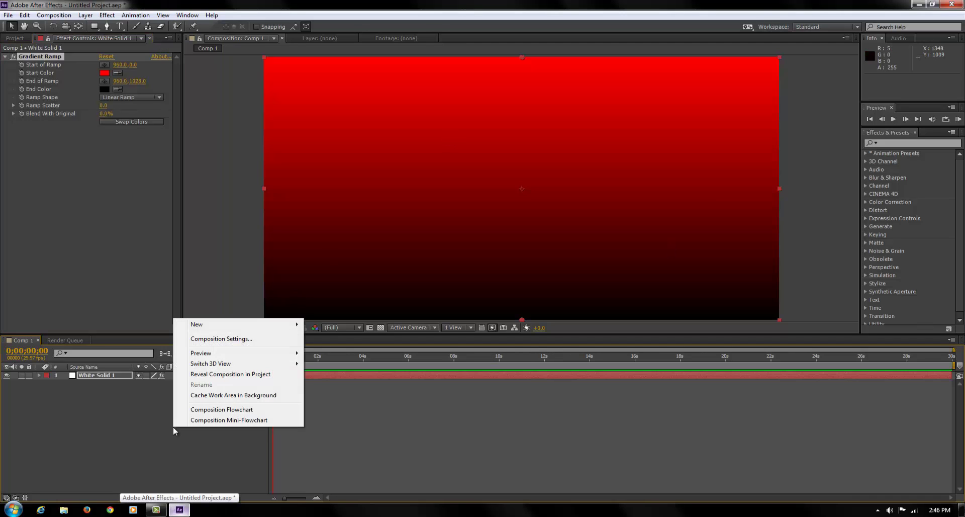
pyautogui.moveTo(250, 327)
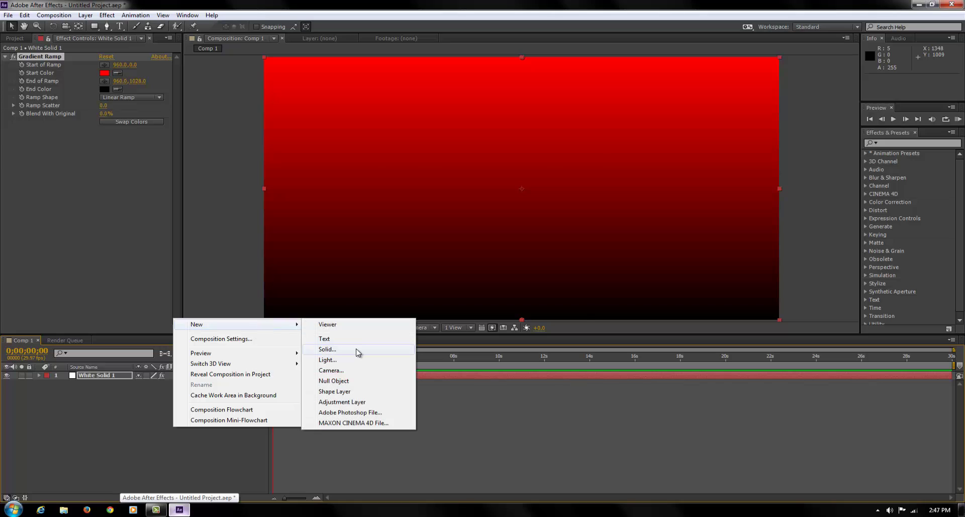
pyautogui.click(356, 348)
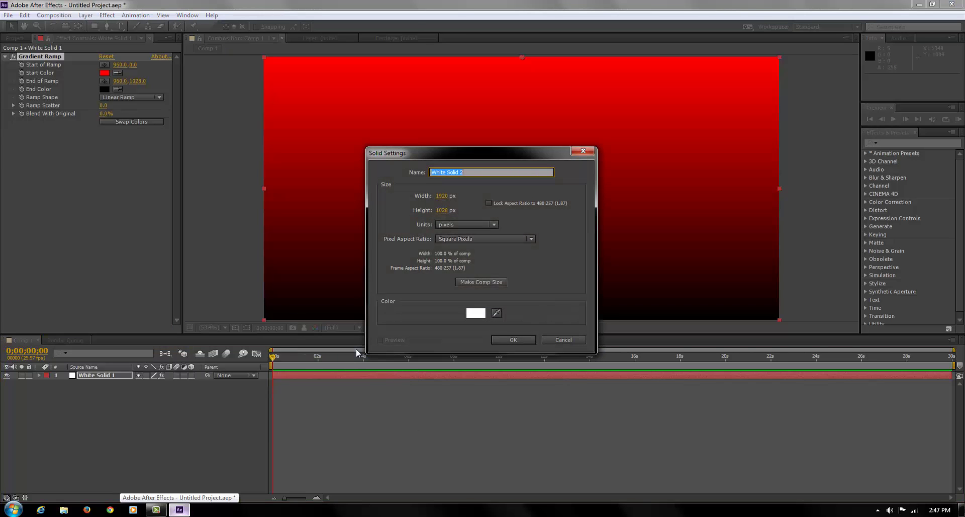
pyautogui.click(474, 315)
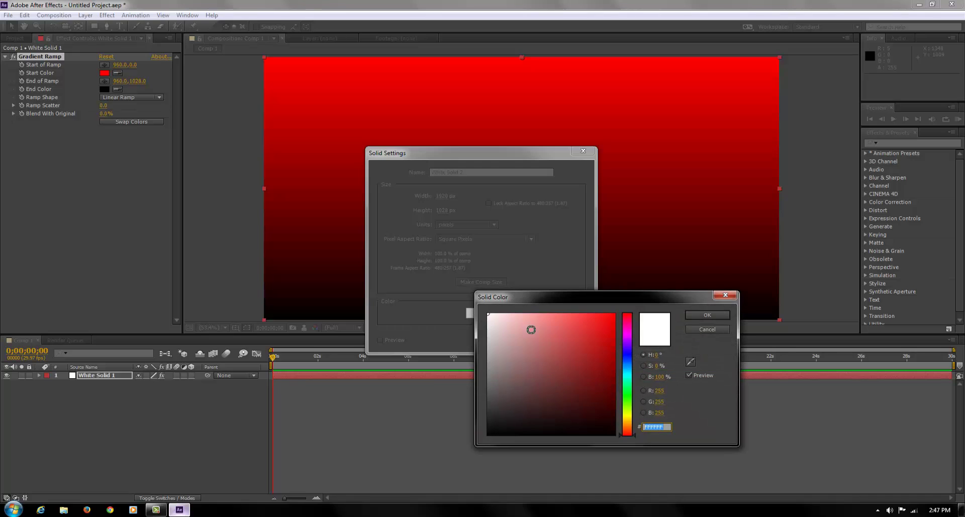
pyautogui.moveTo(555, 302); pyautogui.dragTo(609, 257)
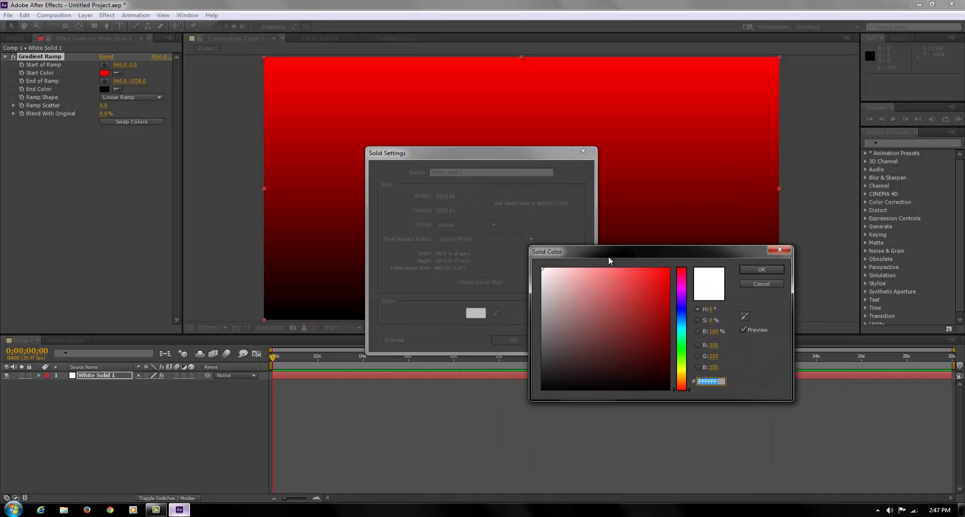
pyautogui.click(683, 300)
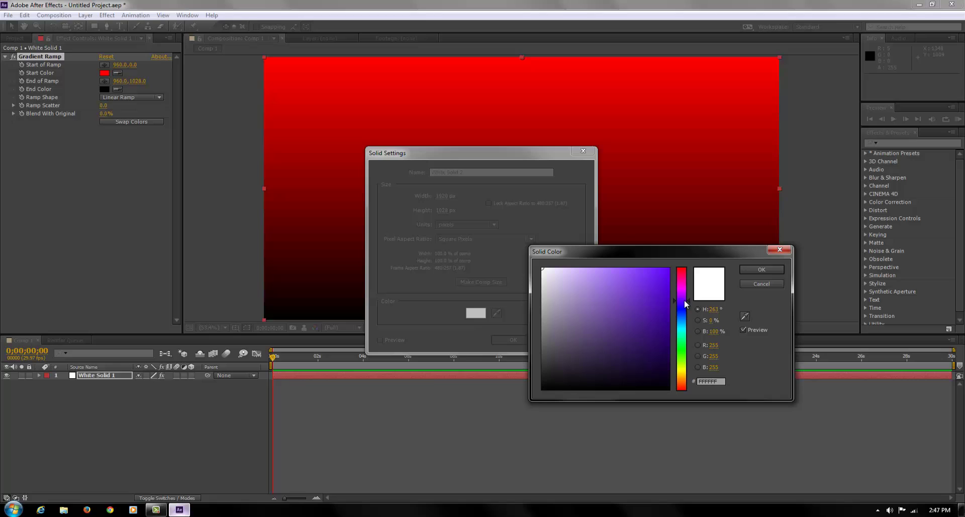
pyautogui.moveTo(640, 275); pyautogui.dragTo(652, 287)
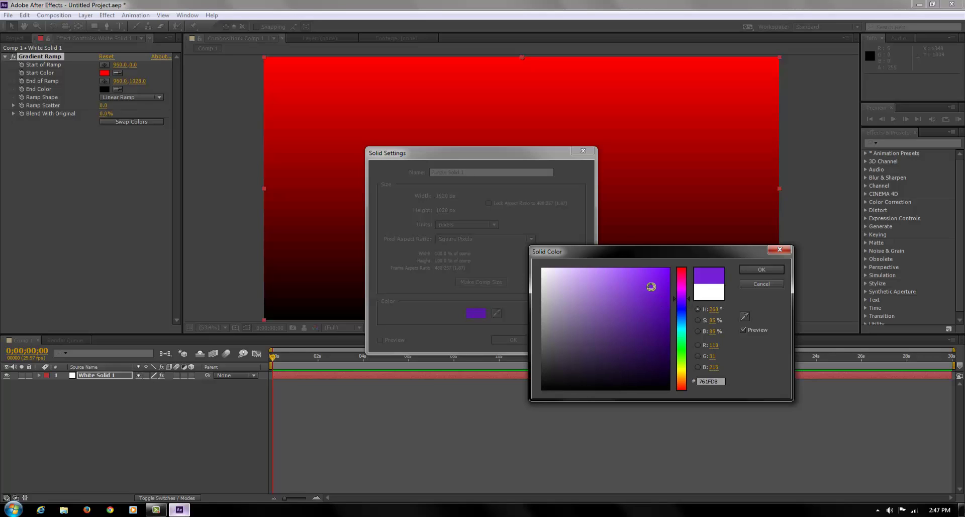
pyautogui.click(754, 274)
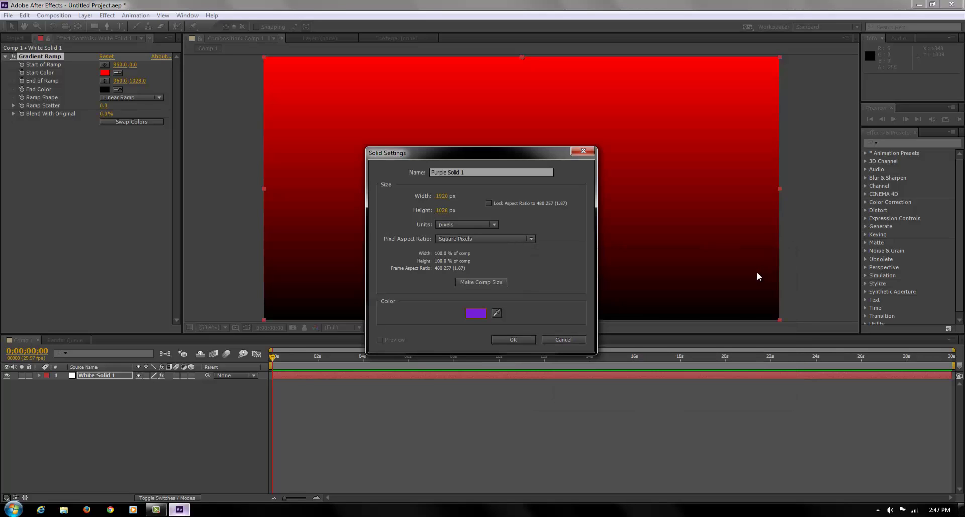
pyautogui.click(520, 340)
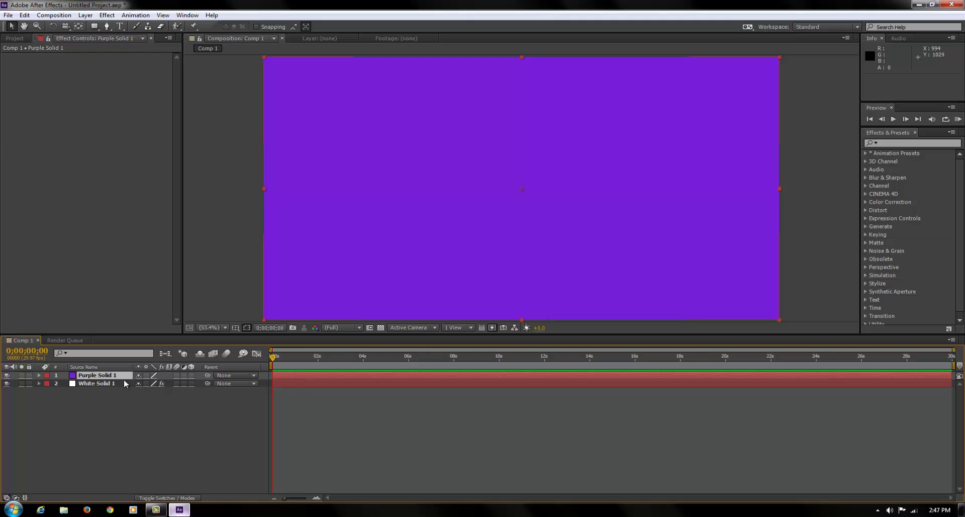
# Apply CC Particle World to Purple Solid 1 and preview it around two seconds.
pyautogui.click(105, 15)
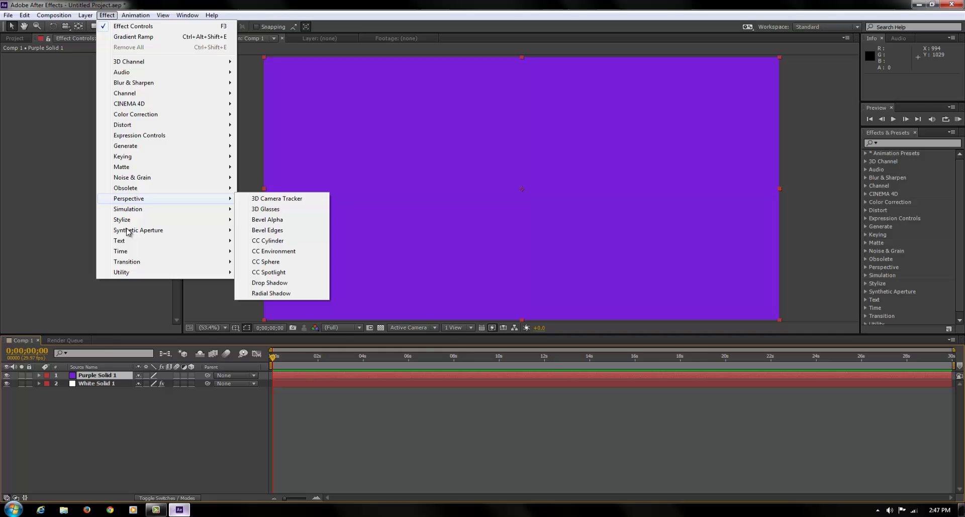
pyautogui.moveTo(166, 211)
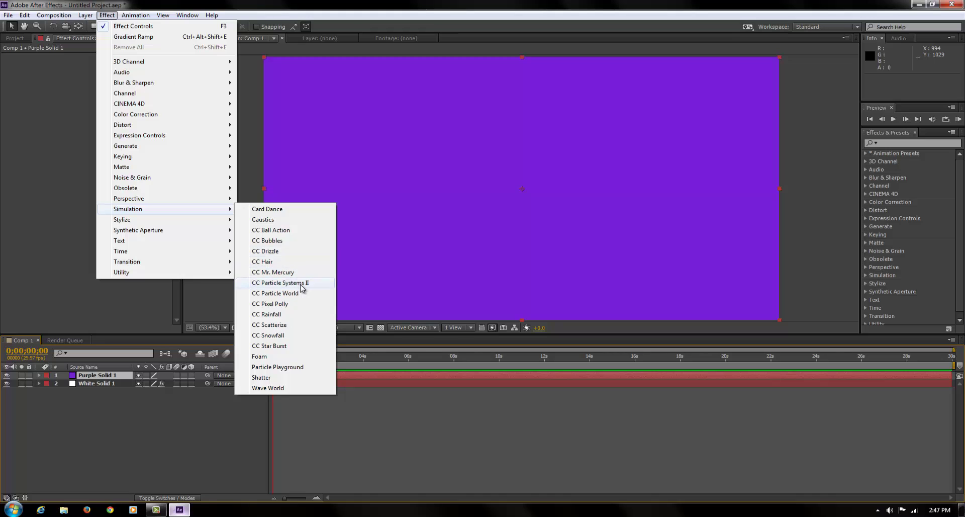
pyautogui.click(294, 294)
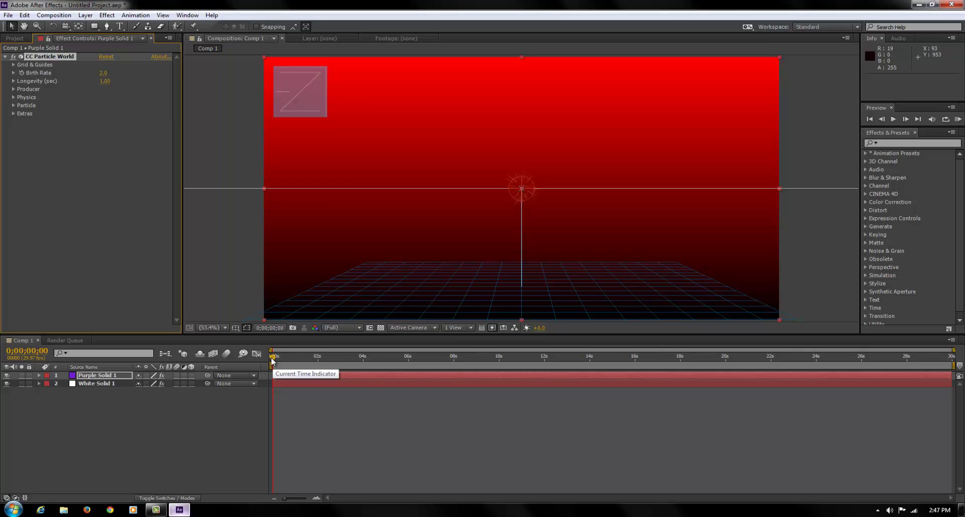
pyautogui.press('space')
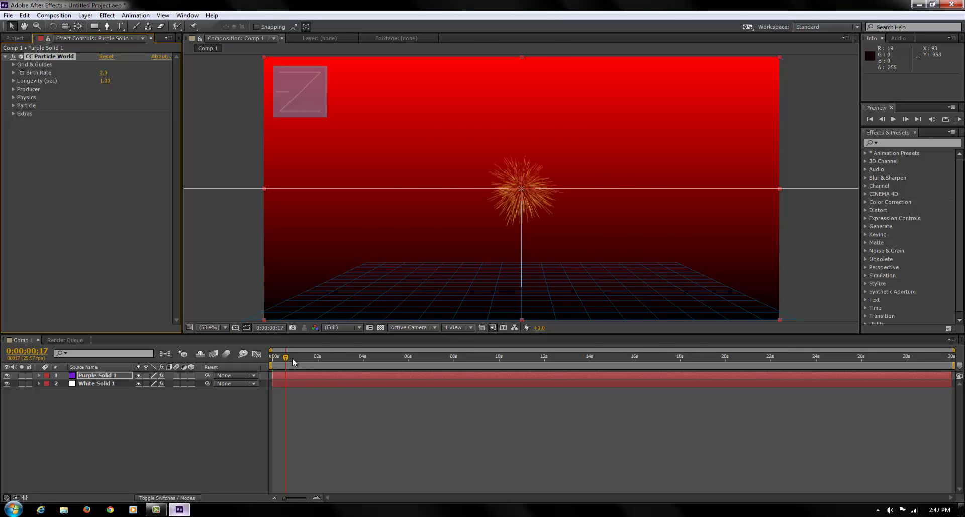
pyautogui.click(270, 376)
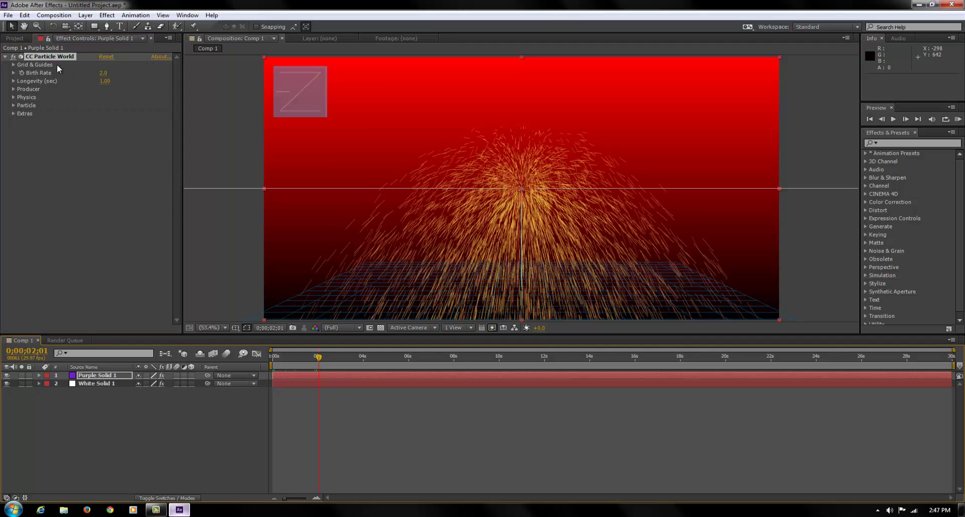
# Turn off the floor grid under Grid & Guides.
pyautogui.click(14, 65)
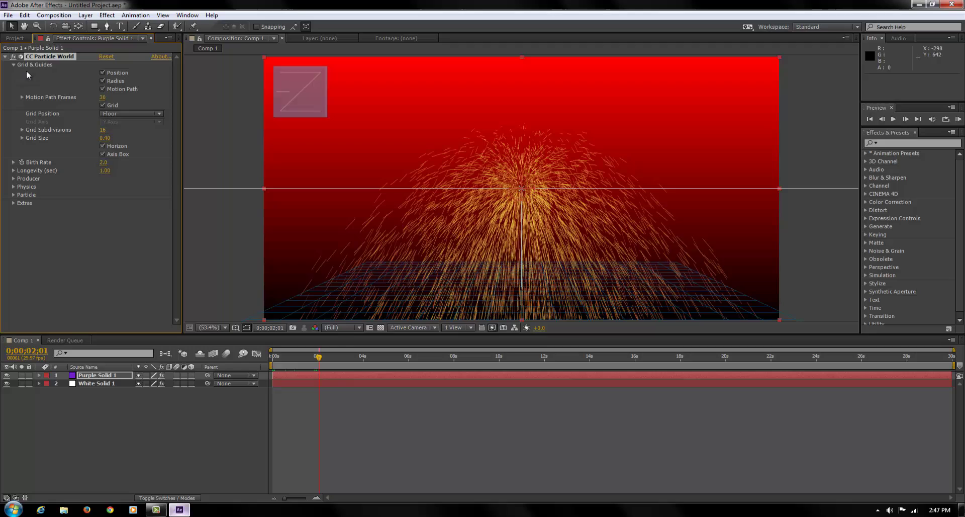
pyautogui.click(103, 106)
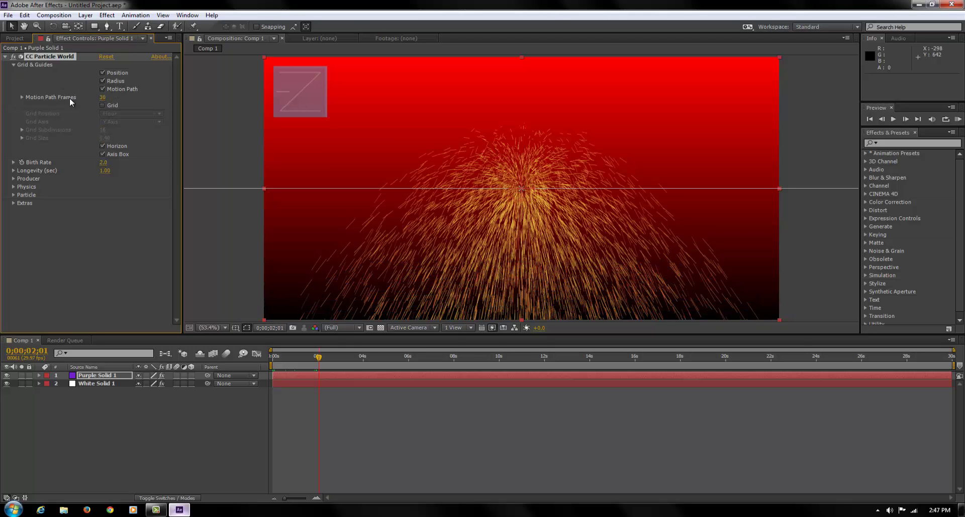
pyautogui.click(13, 65)
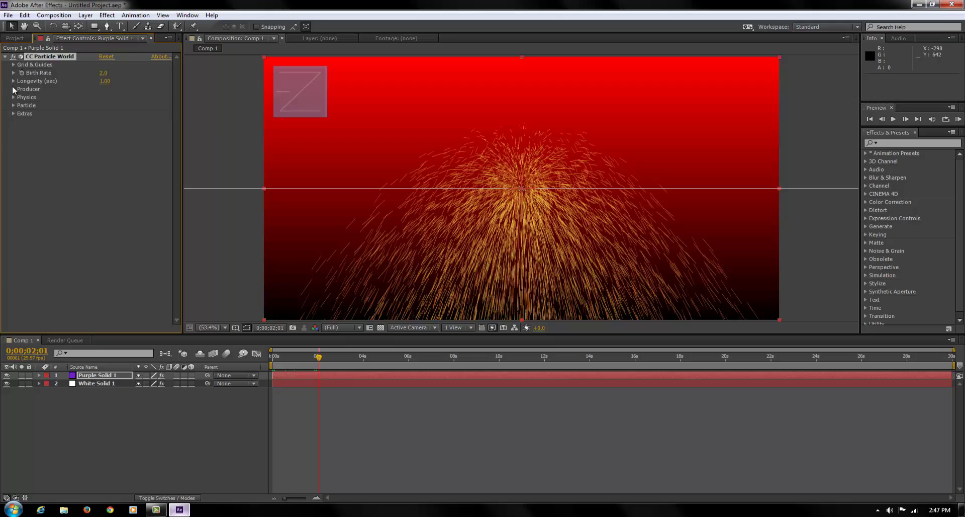
# Widen the Producer's Radius X to 0.355.
pyautogui.click(13, 89)
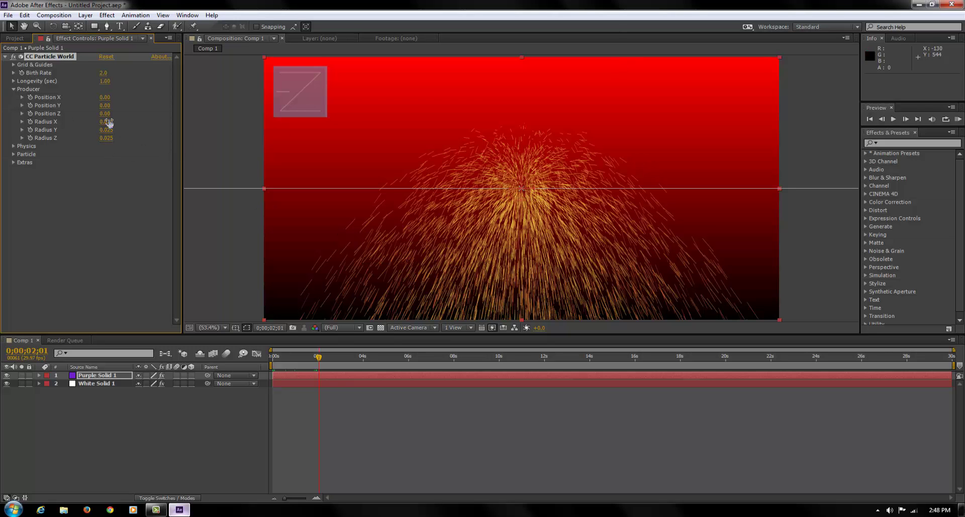
pyautogui.moveTo(112, 119)
pyautogui.mouseDown()
pyautogui.moveTo(131, 124)
pyautogui.moveTo(113, 132)
pyautogui.moveTo(137, 130)
pyautogui.moveTo(132, 137)
pyautogui.moveTo(122, 122)
pyautogui.mouseUp()
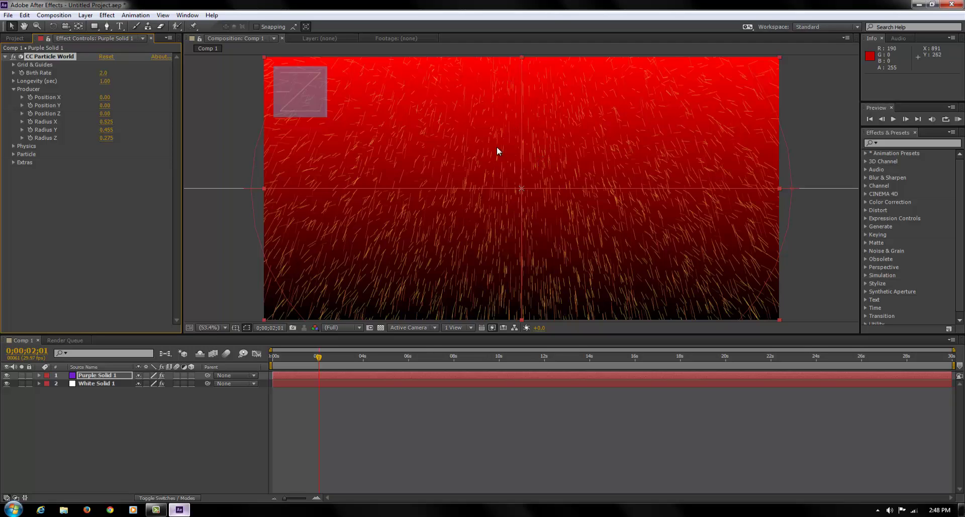
# Set the particle Velocity under Physics to 0.
pyautogui.click(14, 89)
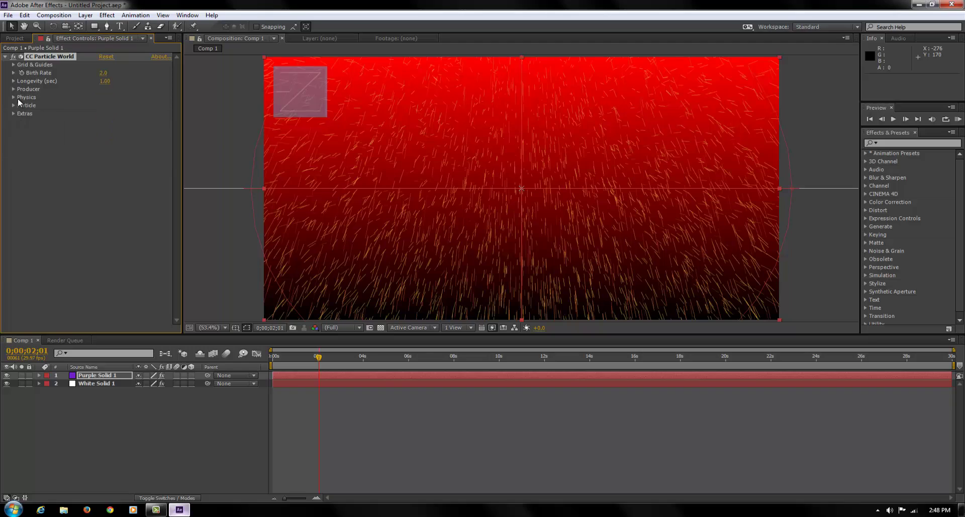
pyautogui.click(14, 97)
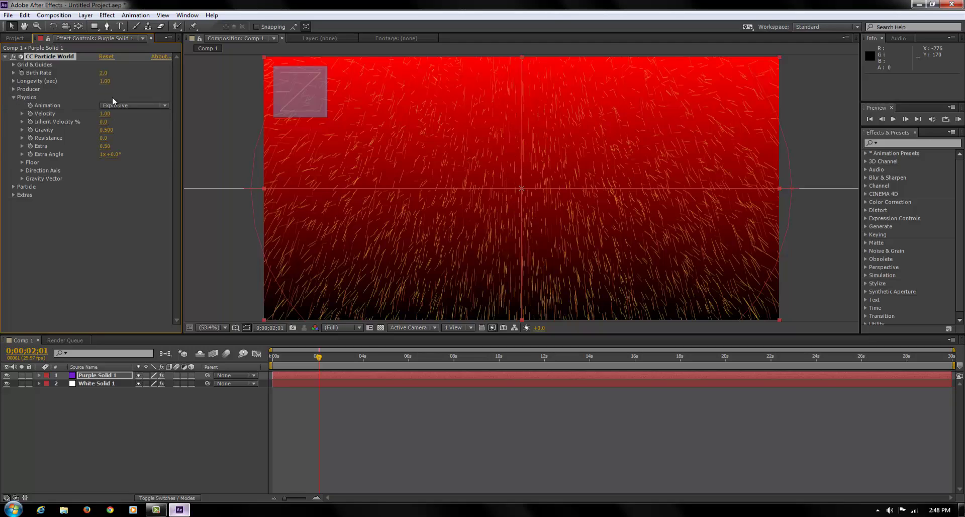
pyautogui.click(105, 114)
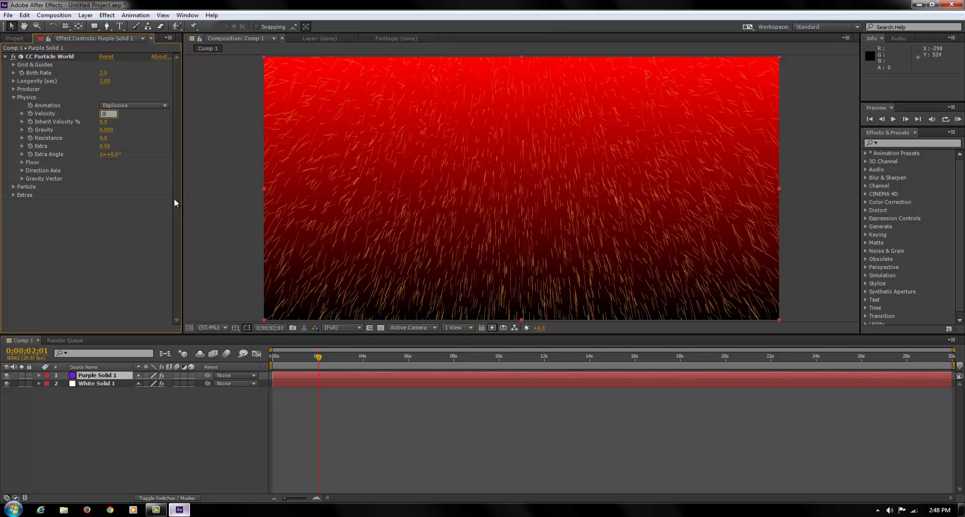
pyautogui.write('0')
pyautogui.press('Return')
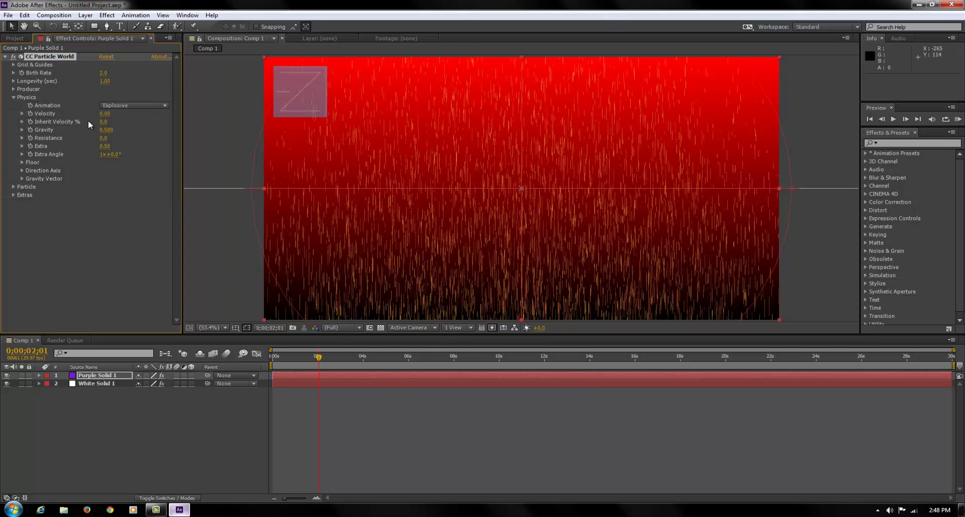
# Set Gravity to 0.200, correcting an initial -0.2 entry.
pyautogui.click(109, 130)
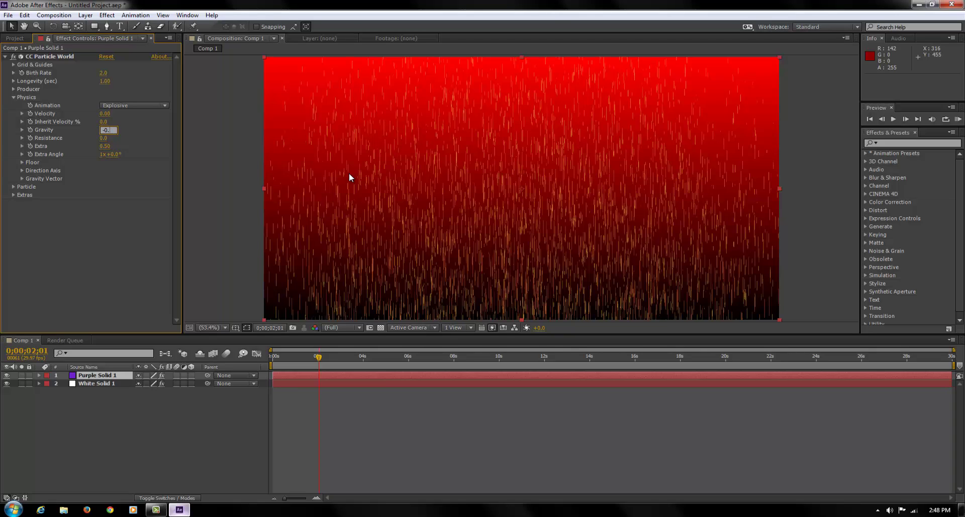
pyautogui.press('Return')
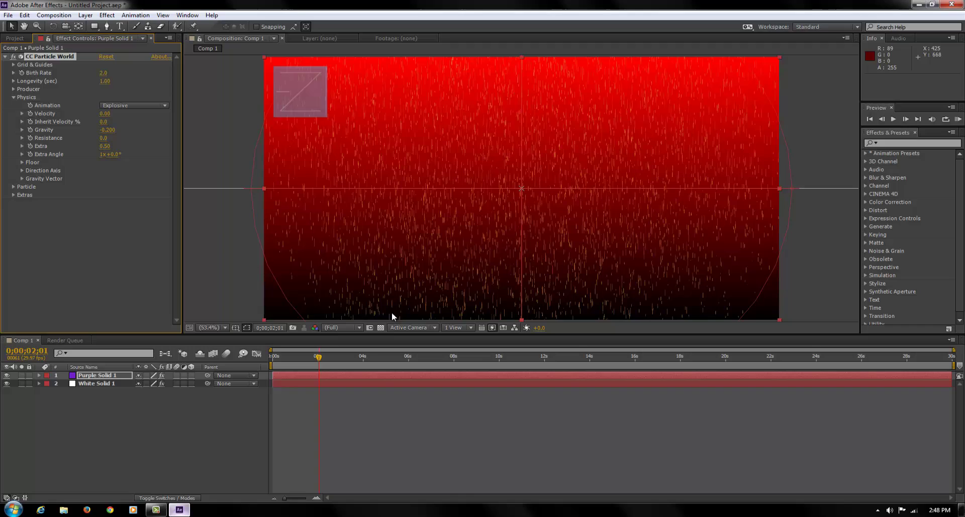
pyautogui.click(104, 129)
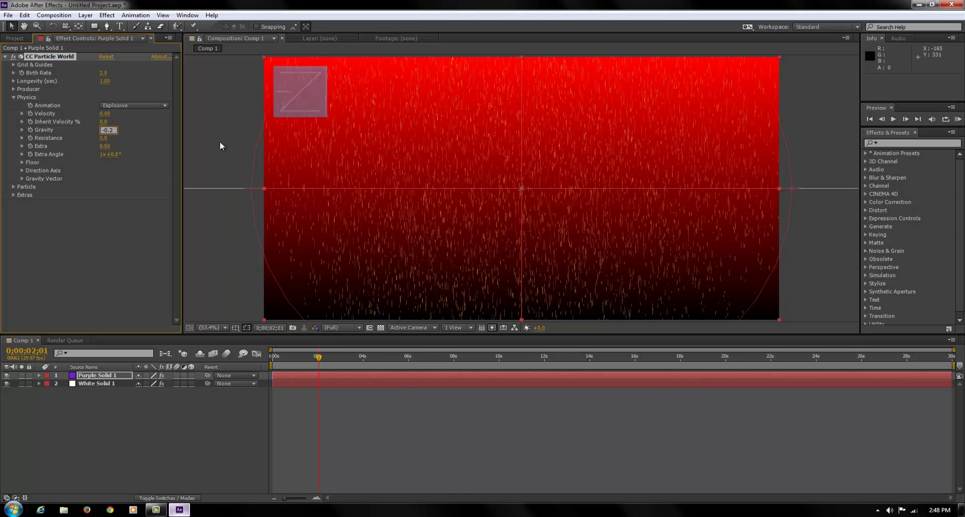
pyautogui.press('BackSpace')
pyautogui.press('Return')
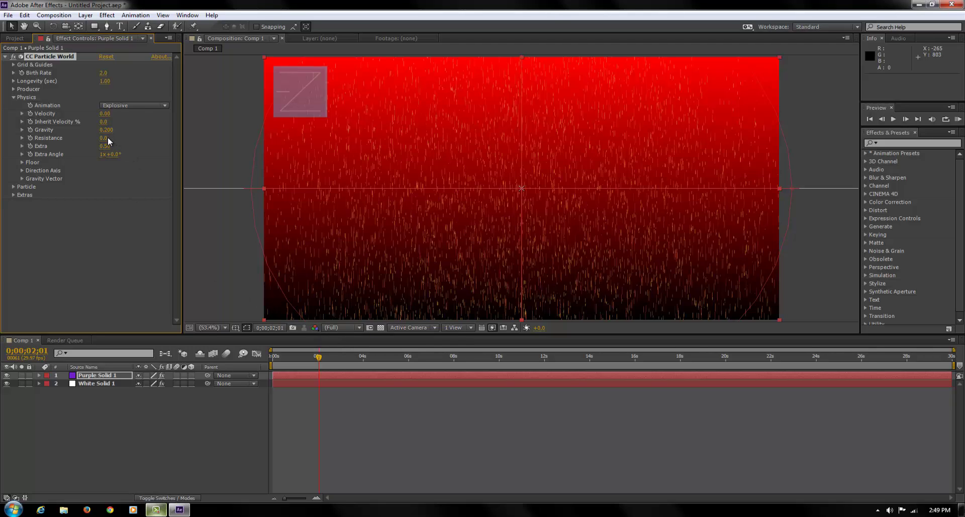
# Try Star, Shaded Sphere, Faded Sphere, Textured Faded Disc and Textured Disc particle types.
pyautogui.click(13, 97)
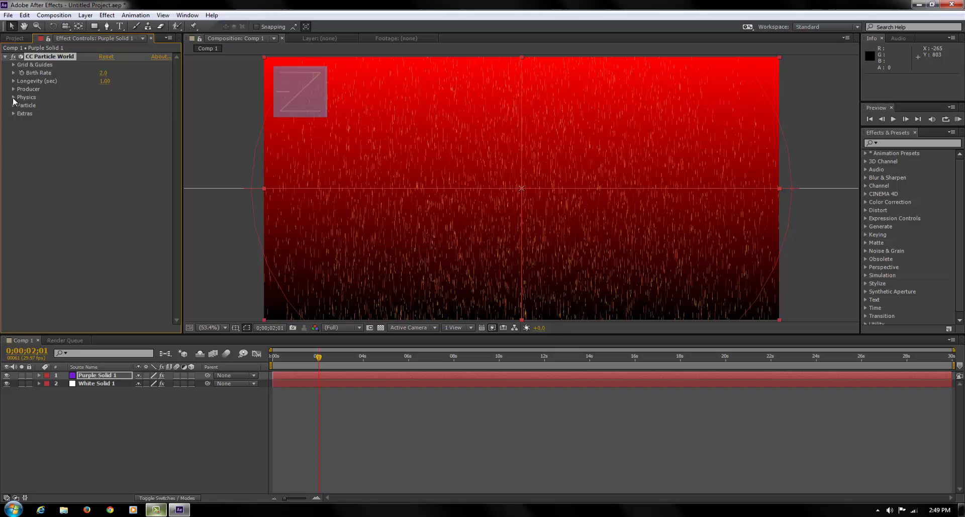
pyautogui.click(12, 109)
pyautogui.click(14, 106)
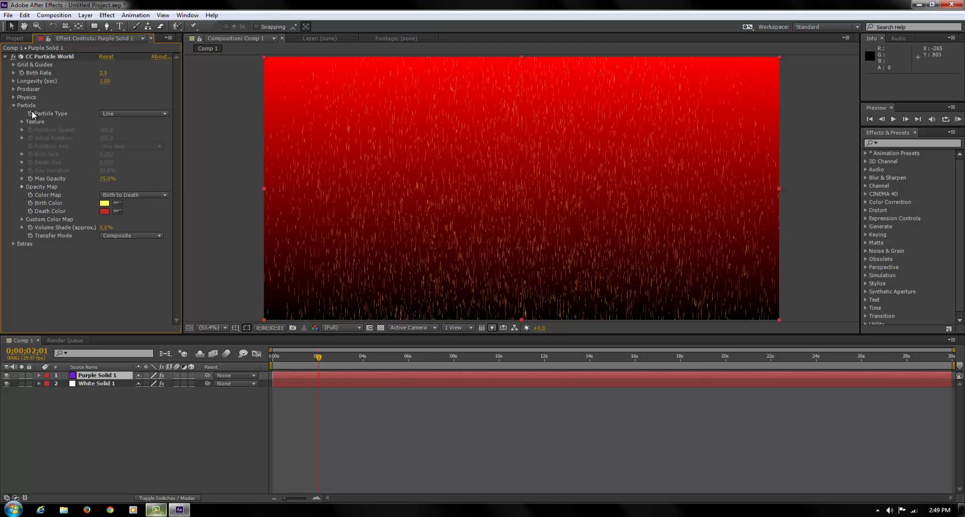
pyautogui.click(121, 113)
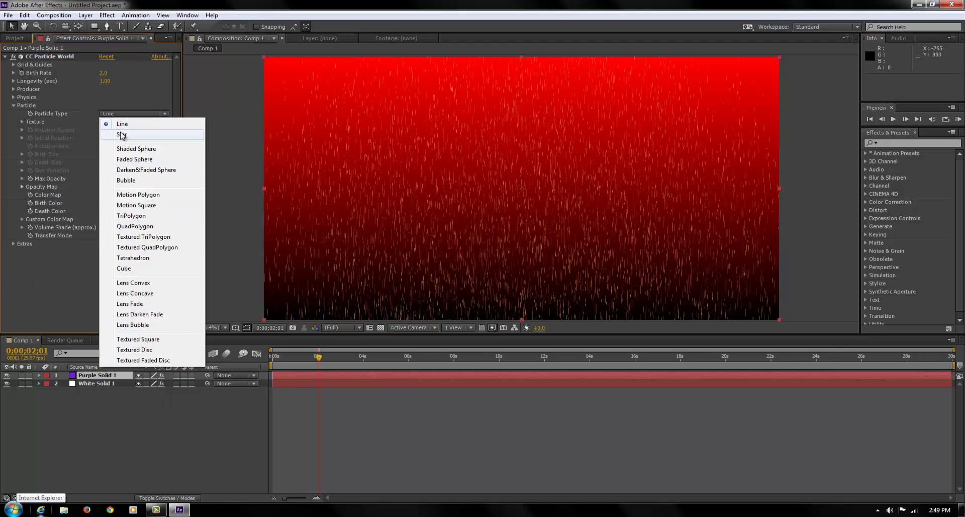
pyautogui.click(178, 135)
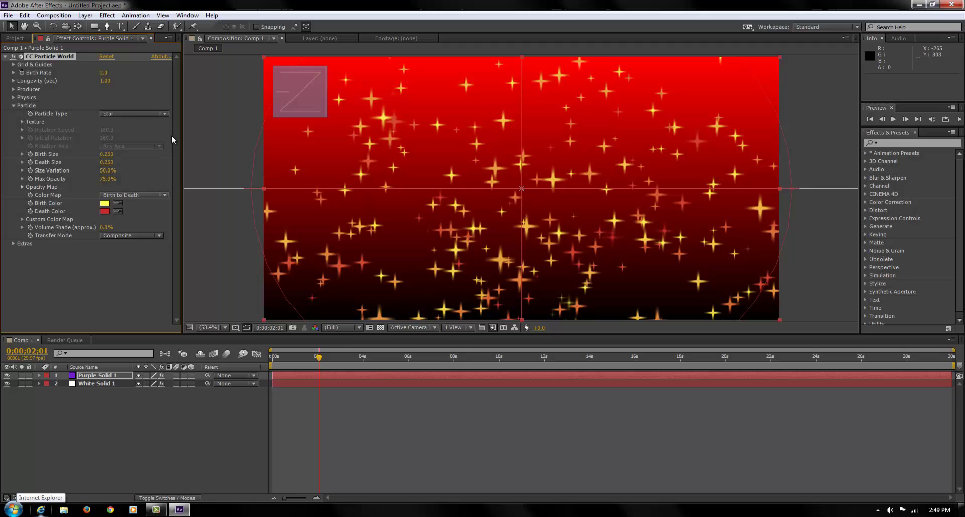
pyautogui.click(147, 113)
pyautogui.click(130, 149)
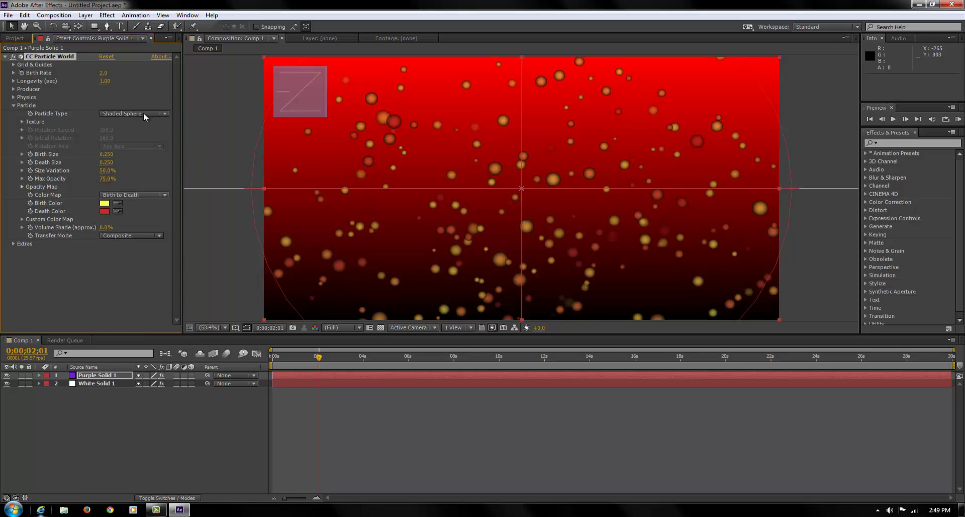
pyautogui.click(143, 113)
pyautogui.click(135, 159)
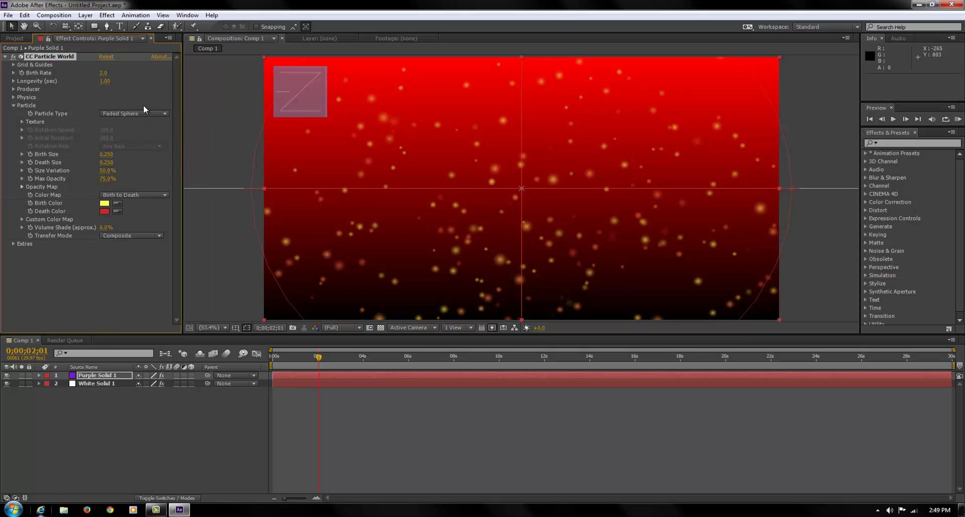
pyautogui.click(146, 110)
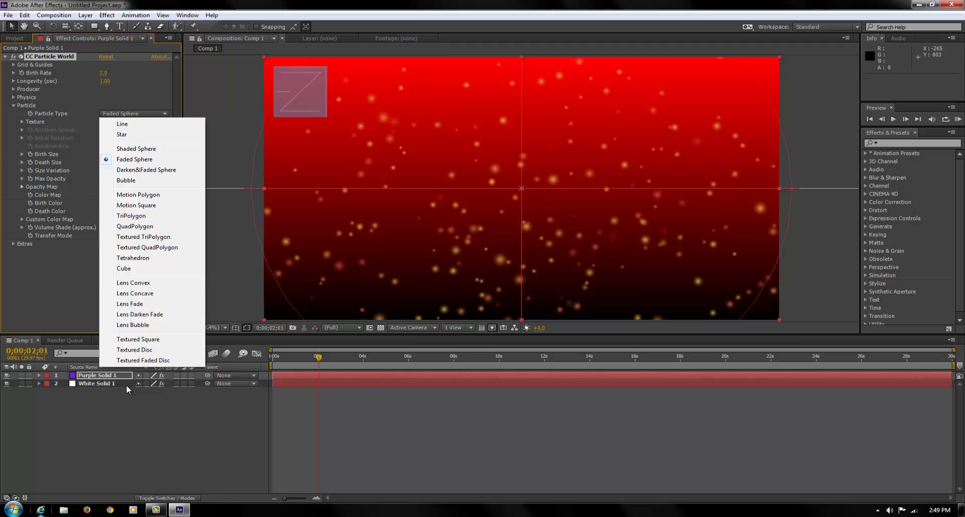
pyautogui.click(145, 361)
pyautogui.click(118, 113)
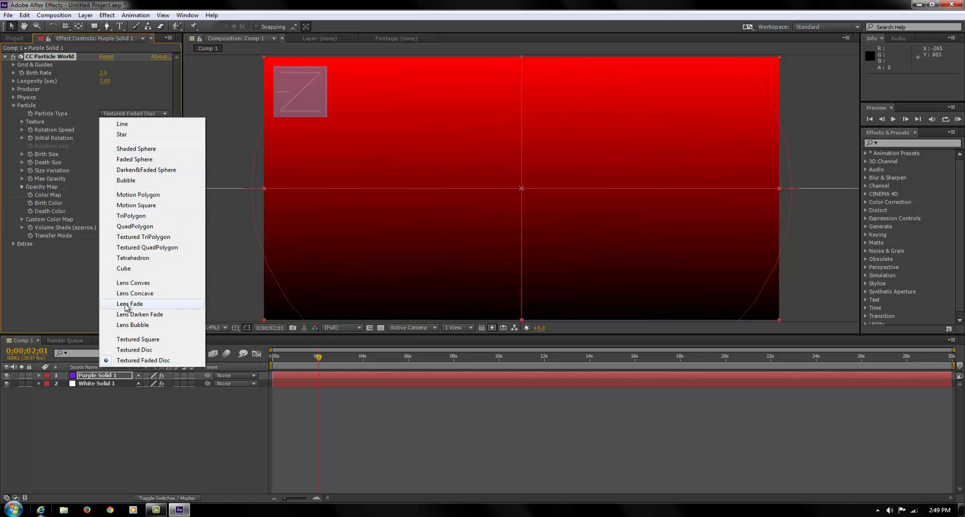
pyautogui.click(145, 352)
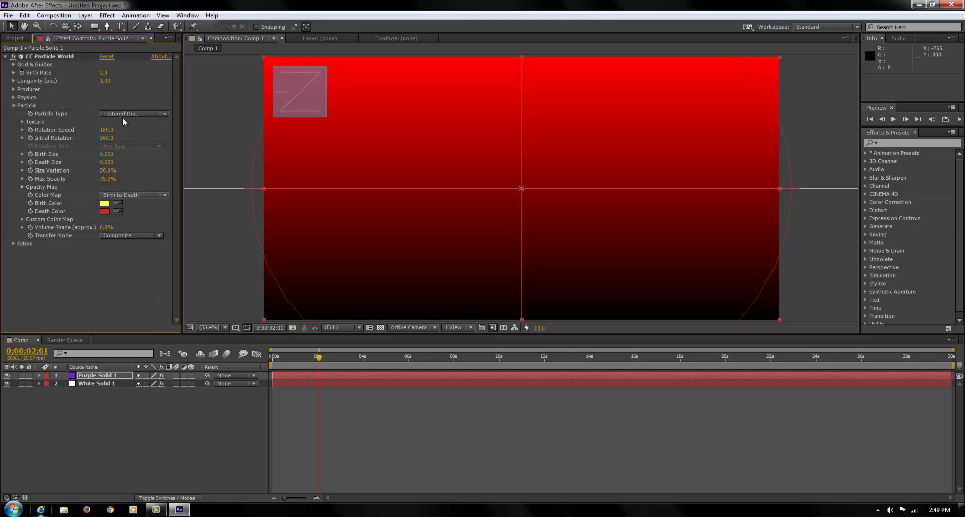
# Try Lens Bubble, Lens Darken Fade, Faded Sphere and Motion Polygon, finally choosing Cube.
pyautogui.click(122, 115)
pyautogui.click(144, 326)
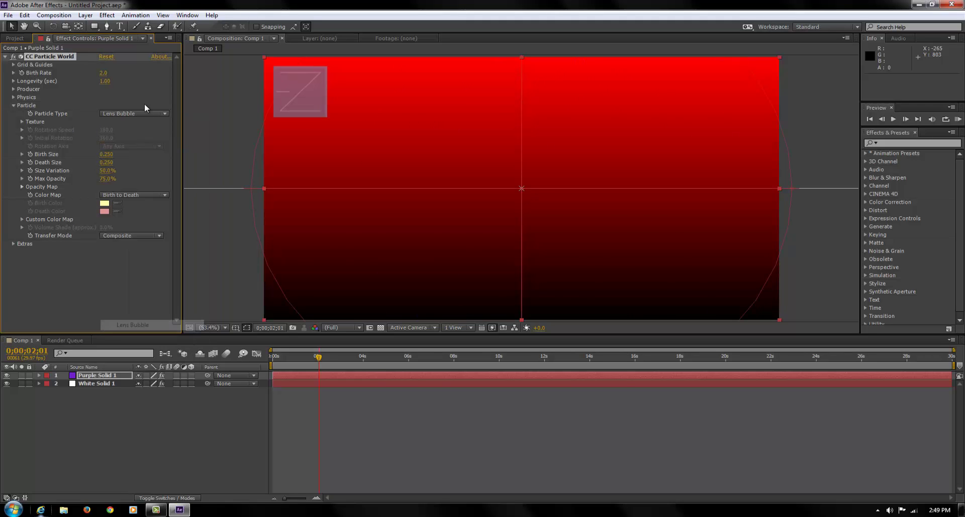
pyautogui.click(137, 113)
pyautogui.click(146, 315)
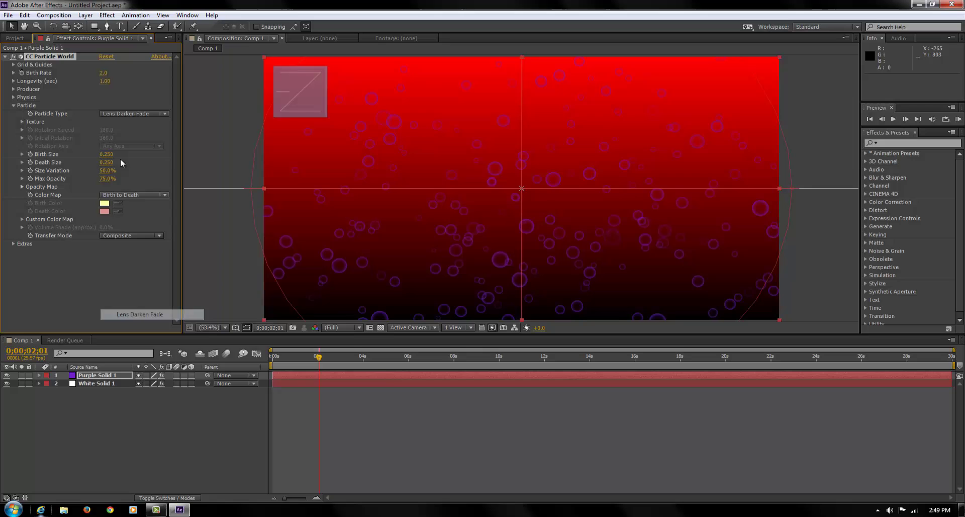
pyautogui.click(134, 115)
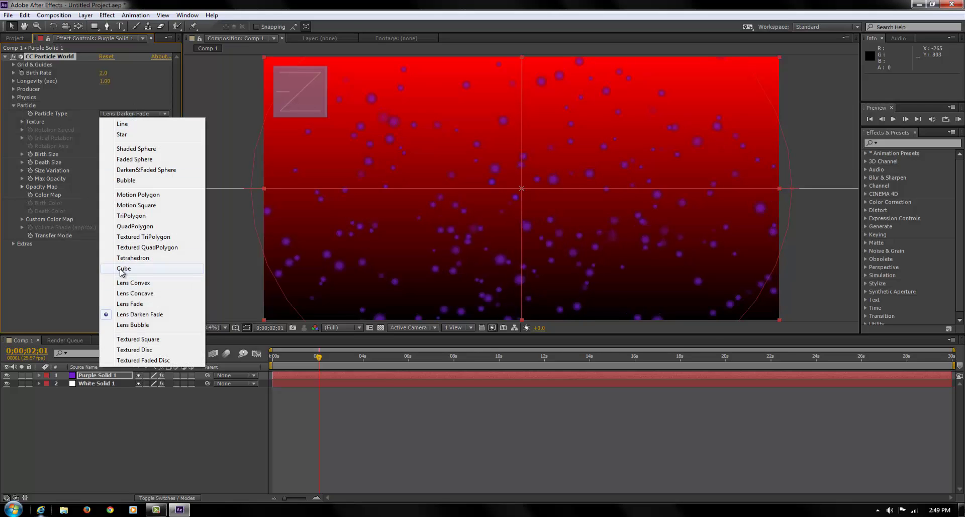
pyautogui.click(123, 269)
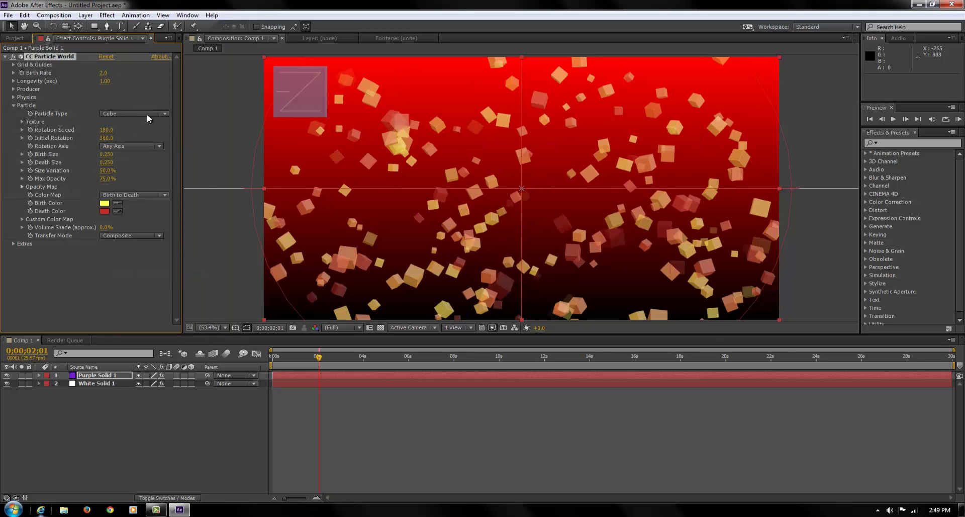
pyautogui.click(147, 113)
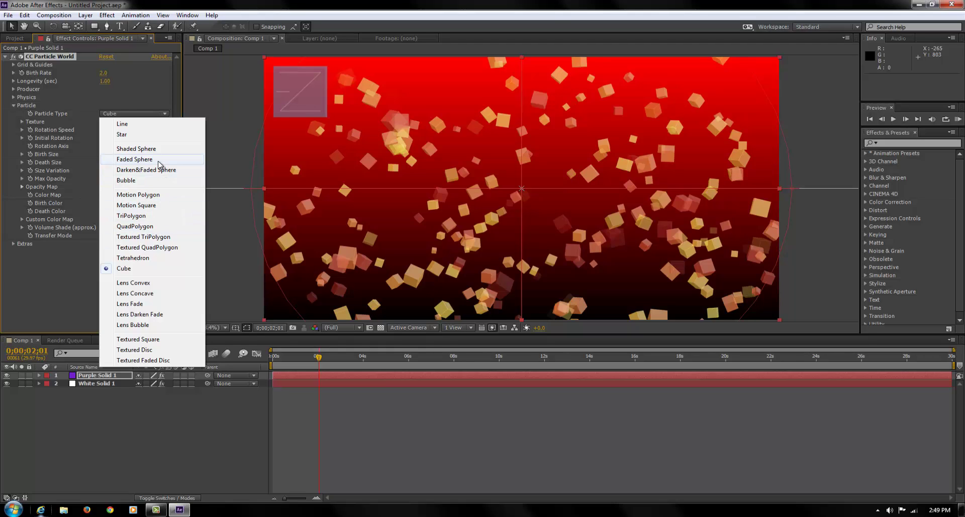
pyautogui.click(135, 160)
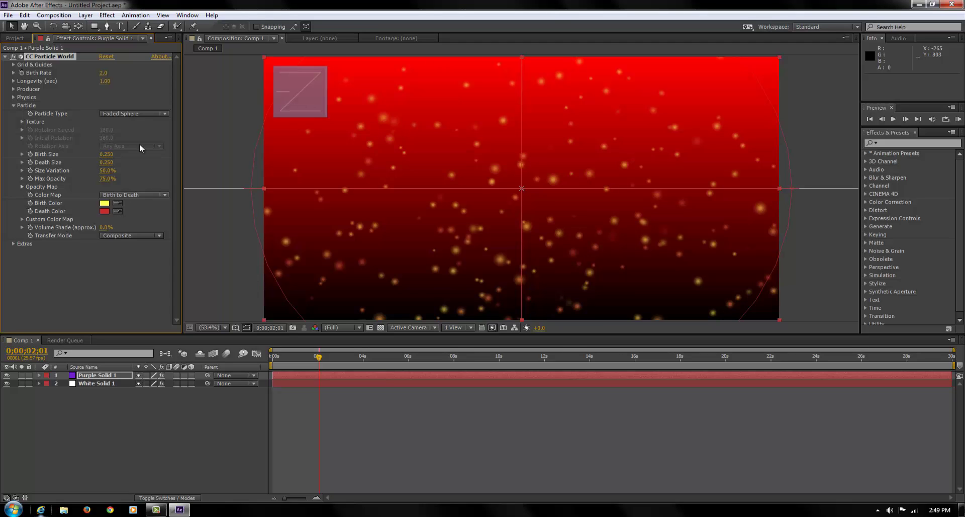
pyautogui.click(129, 113)
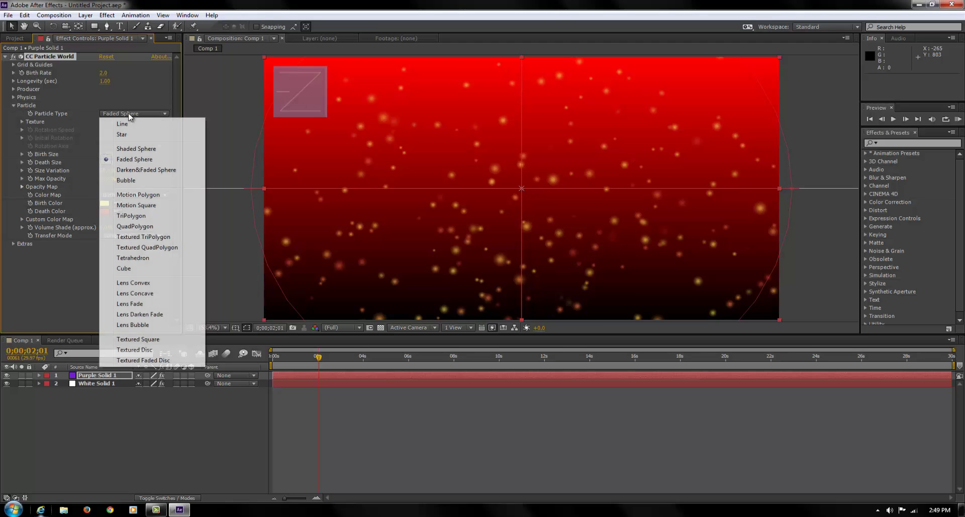
pyautogui.click(123, 205)
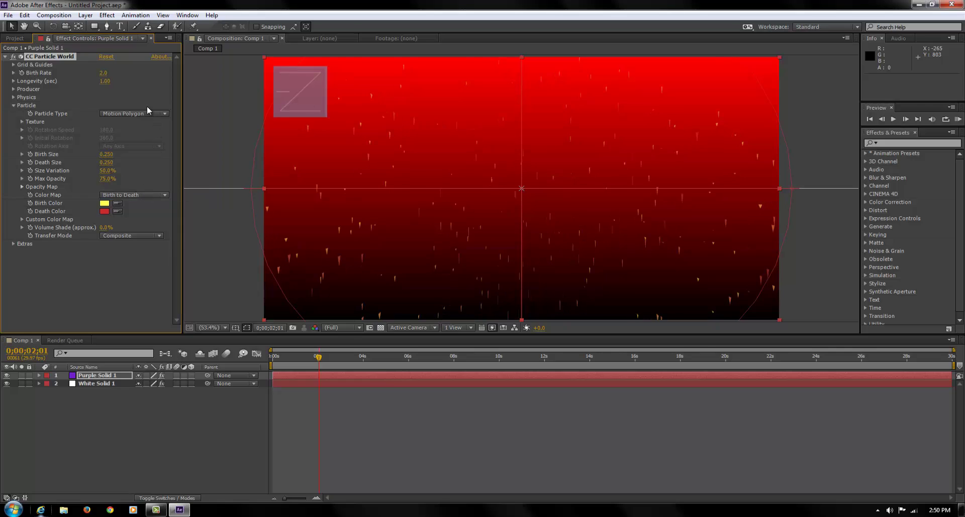
pyautogui.click(166, 114)
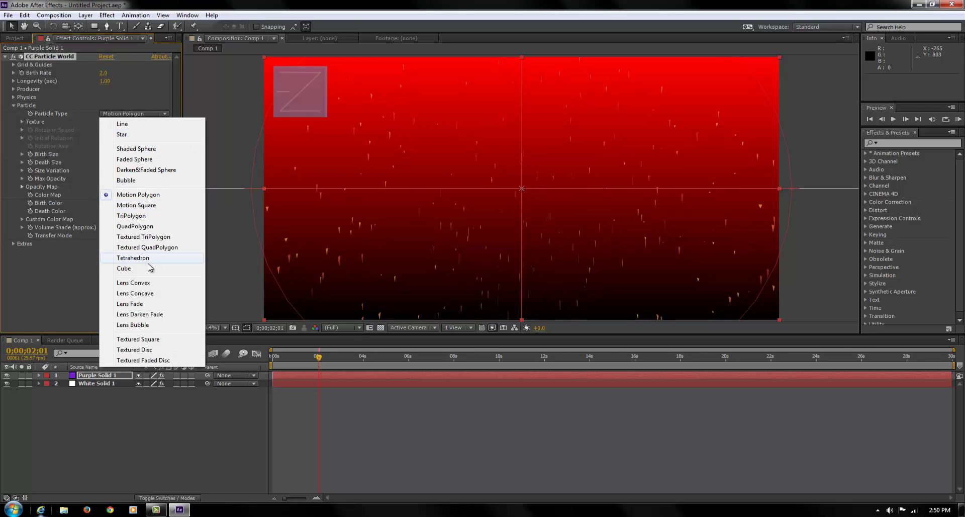
pyautogui.click(148, 262)
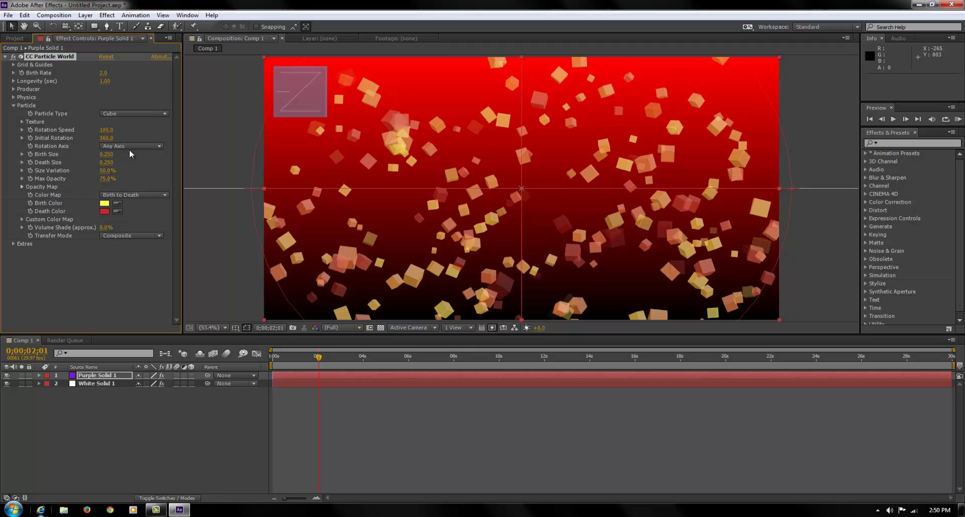
# Inspect the Birth Color, Opacity Map and Color Map settings, leaving them unchanged.
pyautogui.click(104, 203)
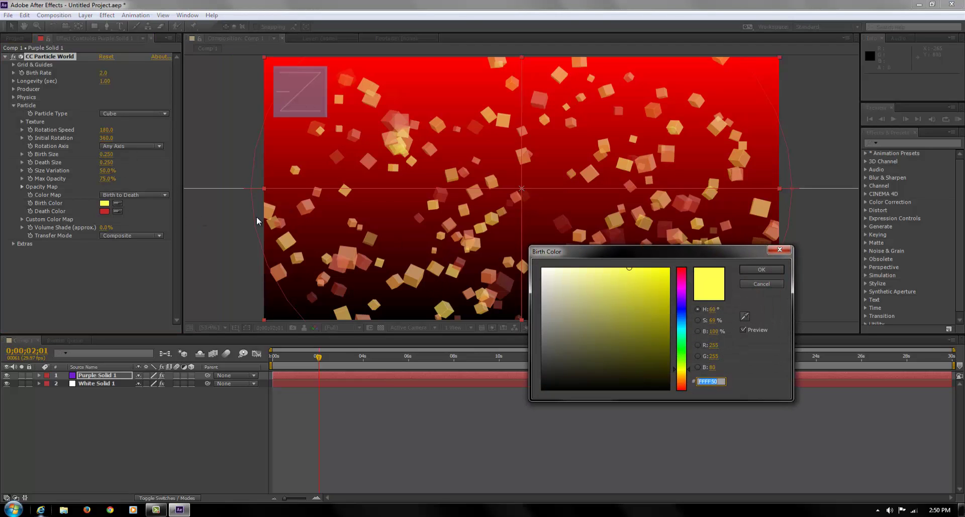
pyautogui.press('Return')
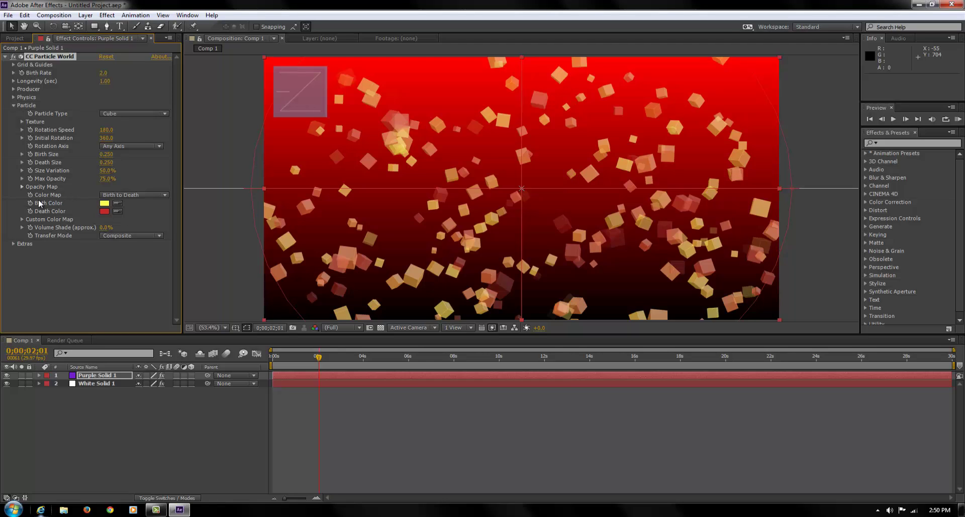
pyautogui.click(21, 188)
pyautogui.click(21, 188)
pyautogui.click(129, 197)
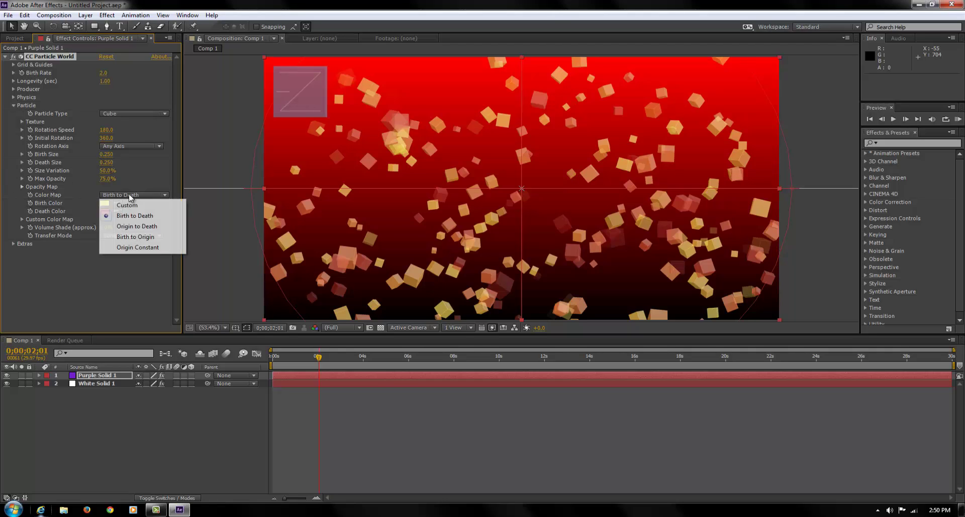
pyautogui.click(113, 204)
# Set the particle Birth Color to pure white and Death Color to blue.
pyautogui.click(105, 203)
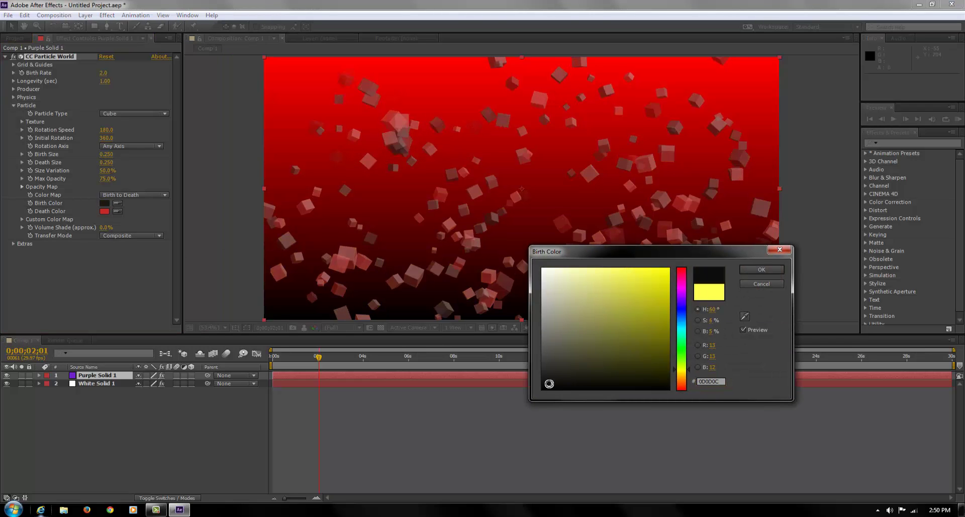
pyautogui.moveTo(549, 383); pyautogui.dragTo(549, 158)
pyautogui.moveTo(460, 329); pyautogui.dragTo(468, 456)
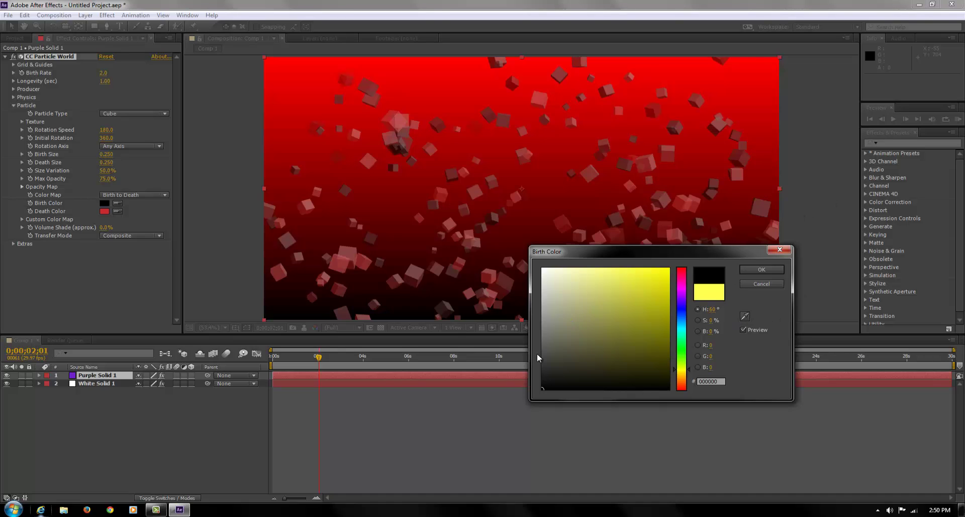
pyautogui.moveTo(545, 373); pyautogui.dragTo(535, 265)
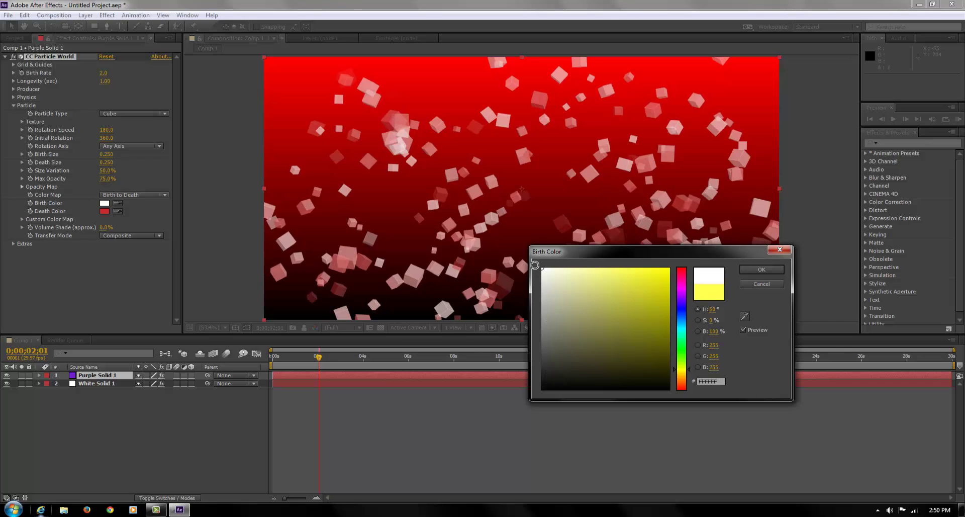
pyautogui.click(755, 273)
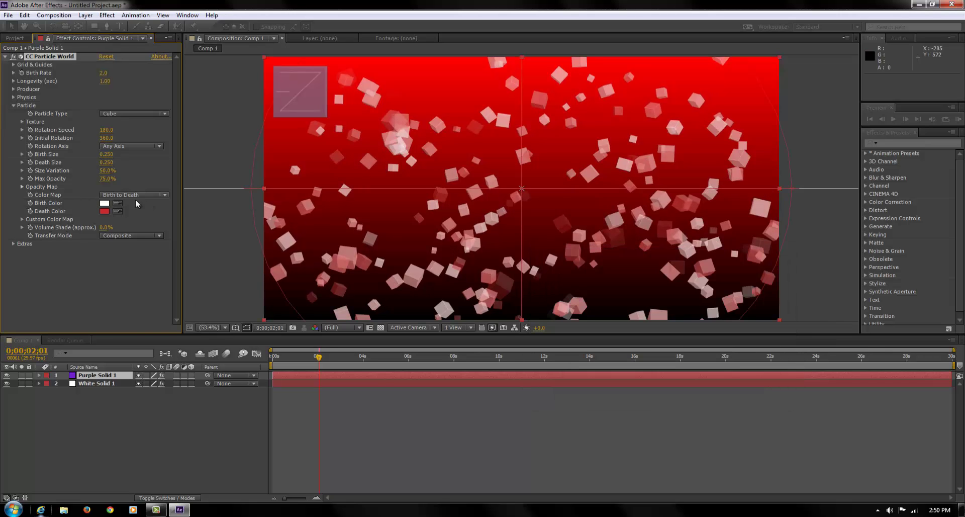
pyautogui.click(104, 211)
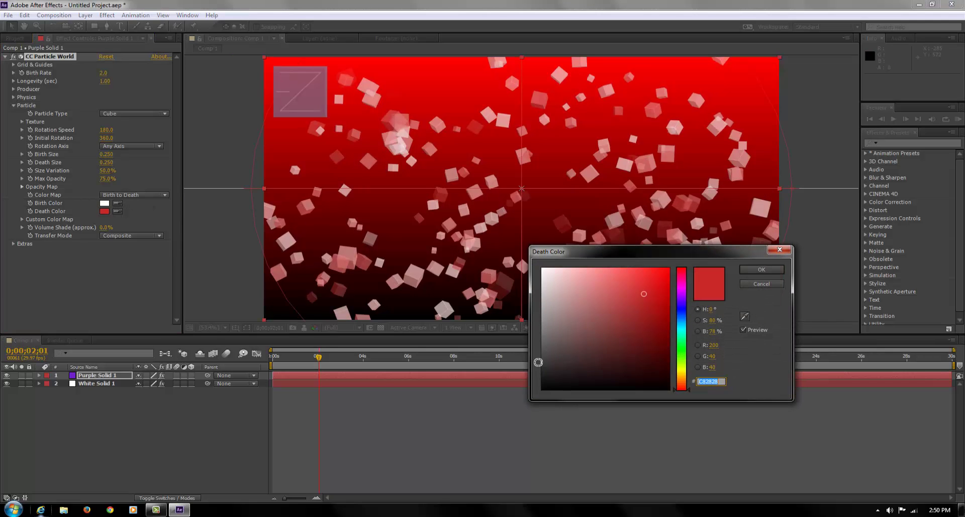
pyautogui.click(678, 311)
pyautogui.click(748, 271)
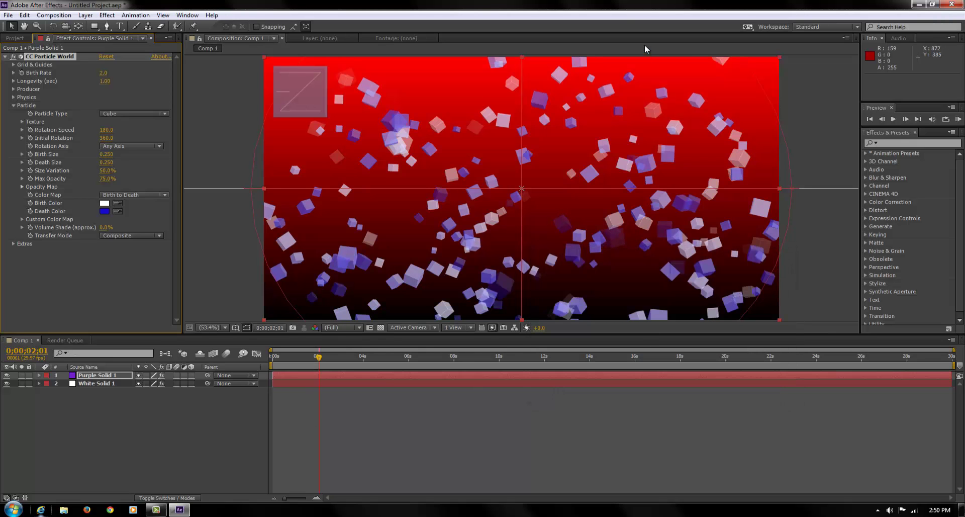
# Try the Lens Darken Fade, QuadPolygon, Lens Bubble and Star particle types.
pyautogui.click(161, 114)
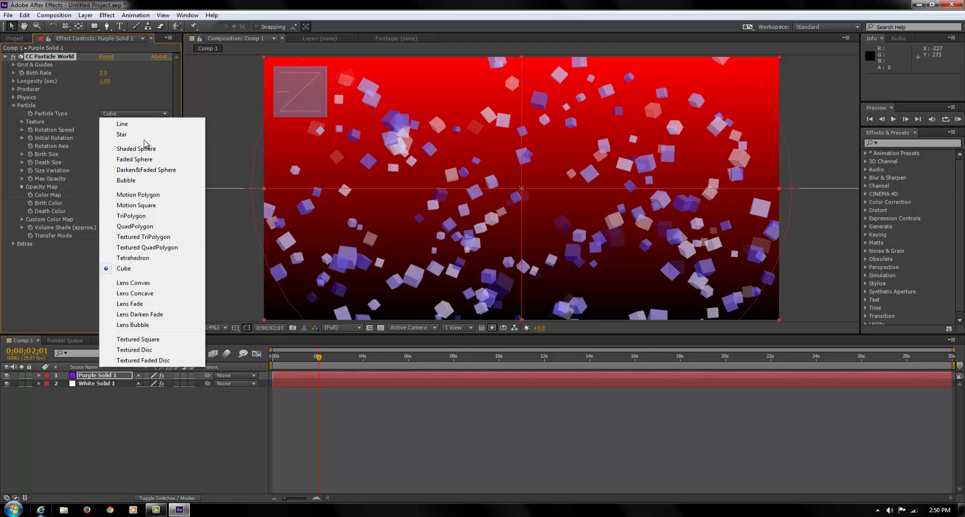
pyautogui.click(154, 315)
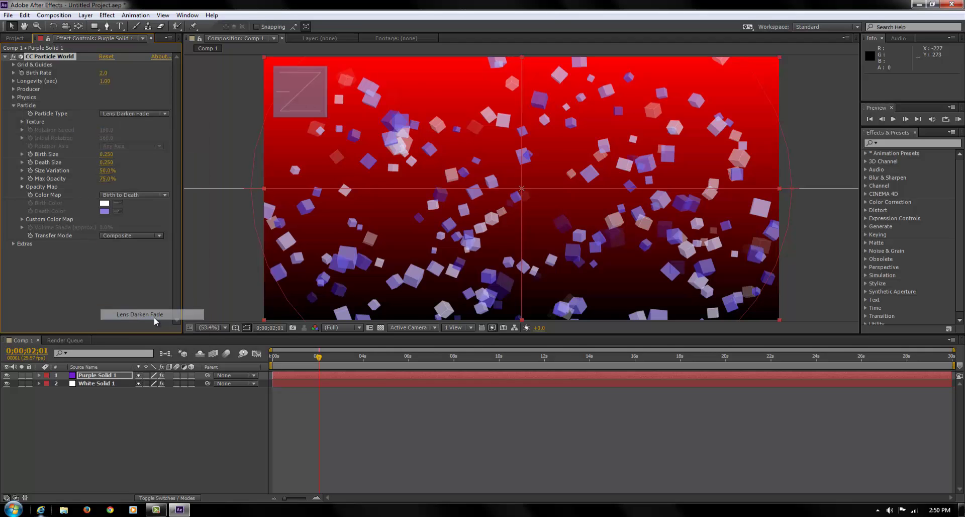
pyautogui.click(132, 113)
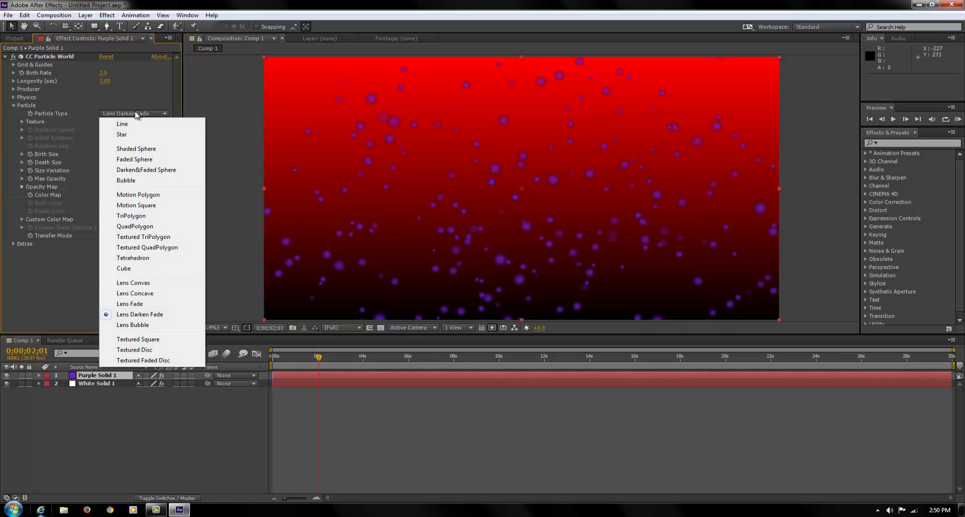
pyautogui.click(138, 226)
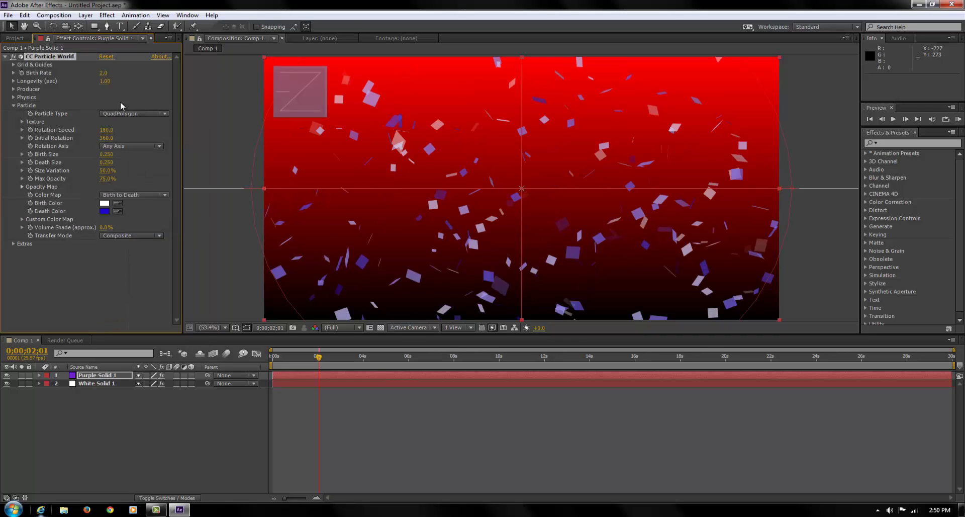
pyautogui.click(140, 113)
pyautogui.click(147, 319)
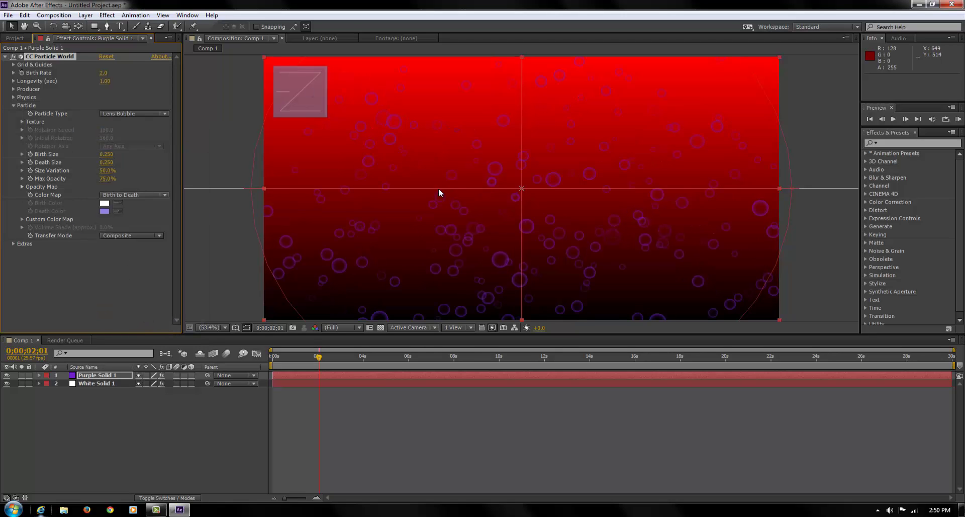
pyautogui.click(139, 113)
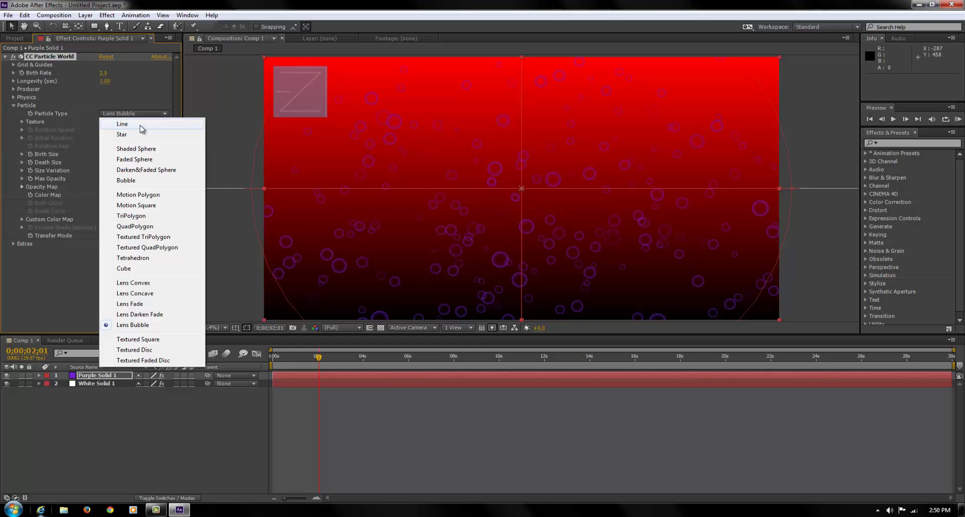
pyautogui.click(157, 131)
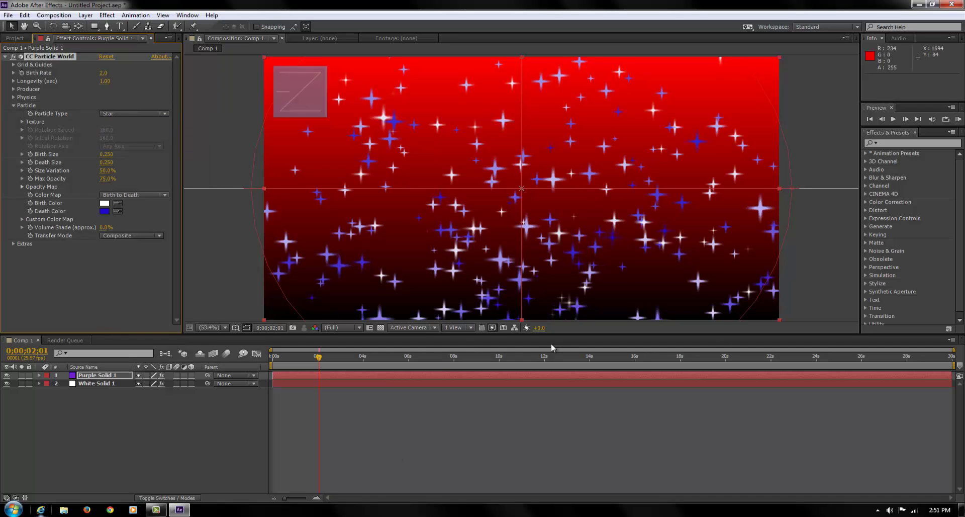
# Keep the Birth Color white and switch the particle type to Tetrahedron.
pyautogui.click(104, 203)
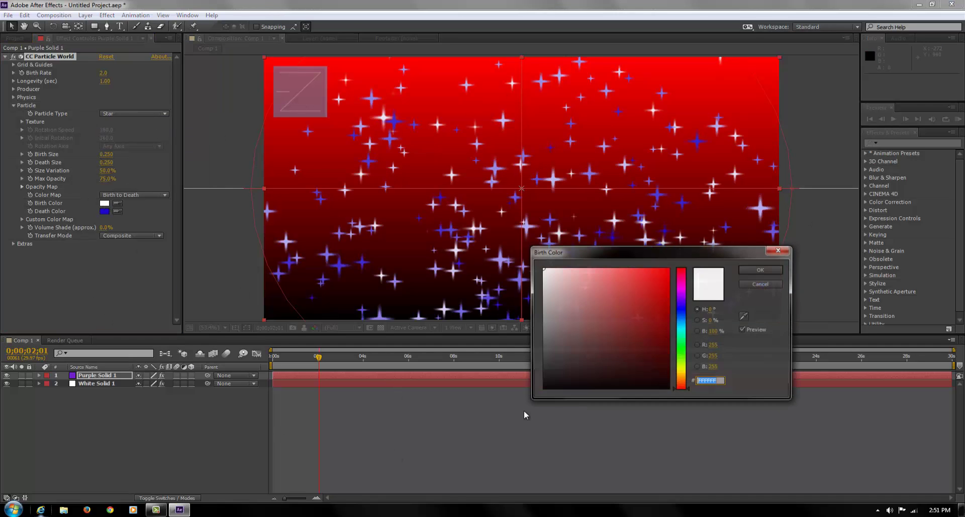
pyautogui.moveTo(545, 385); pyautogui.dragTo(528, 414)
pyautogui.click(709, 297)
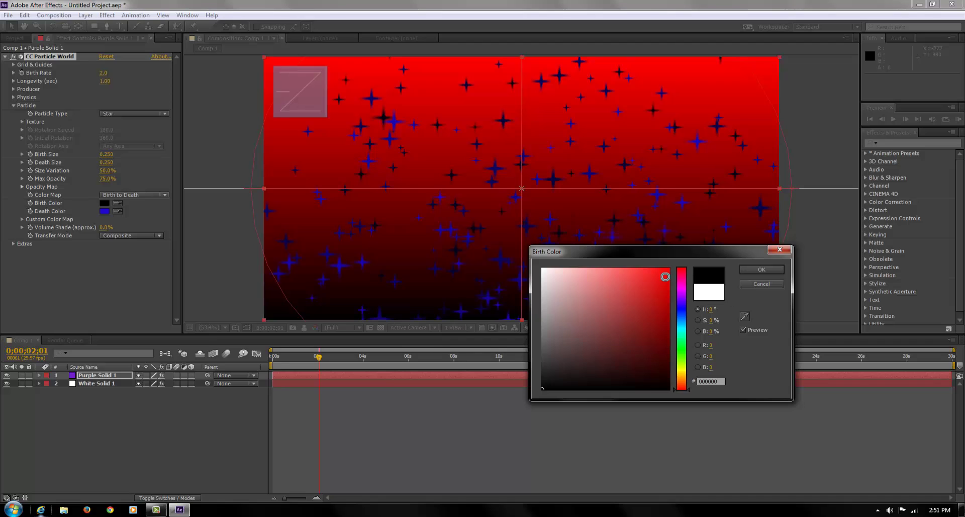
pyautogui.click(762, 269)
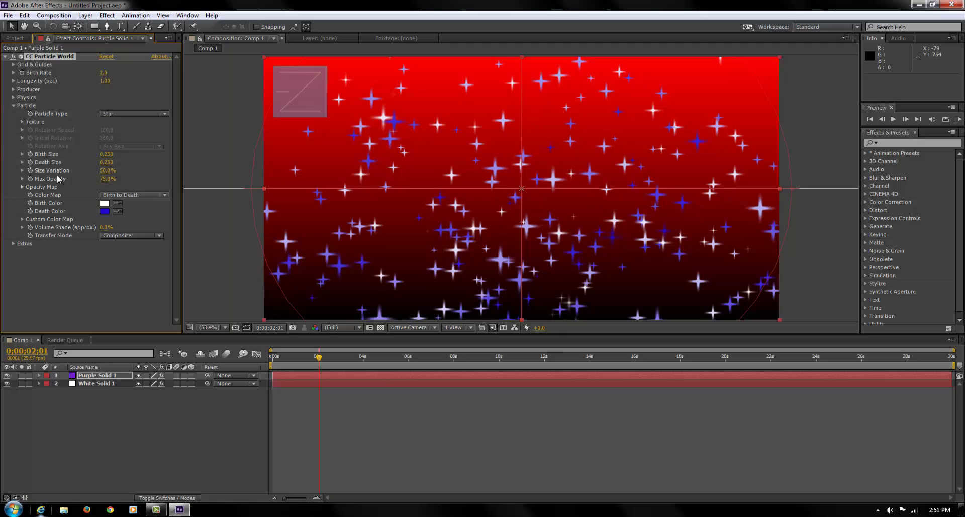
pyautogui.click(126, 114)
pyautogui.click(134, 258)
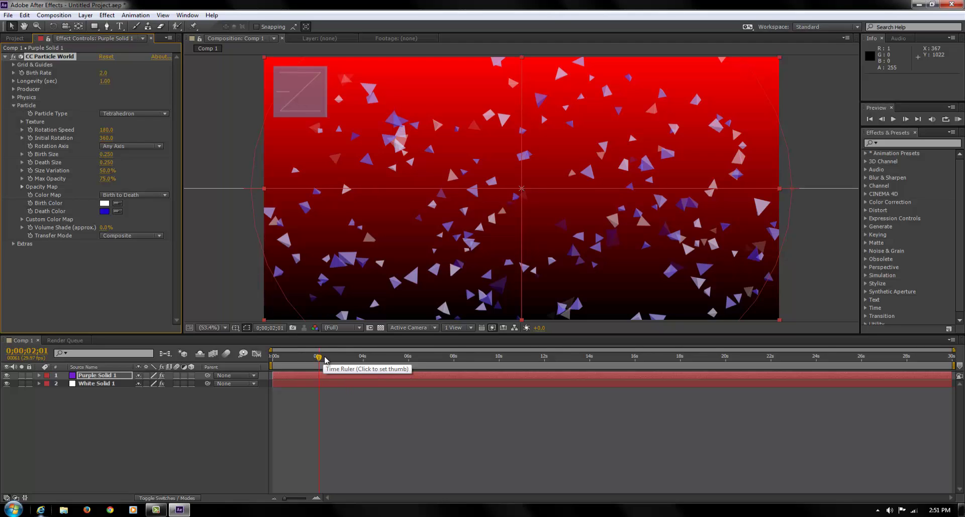
pyautogui.moveTo(320, 358); pyautogui.dragTo(400, 361)
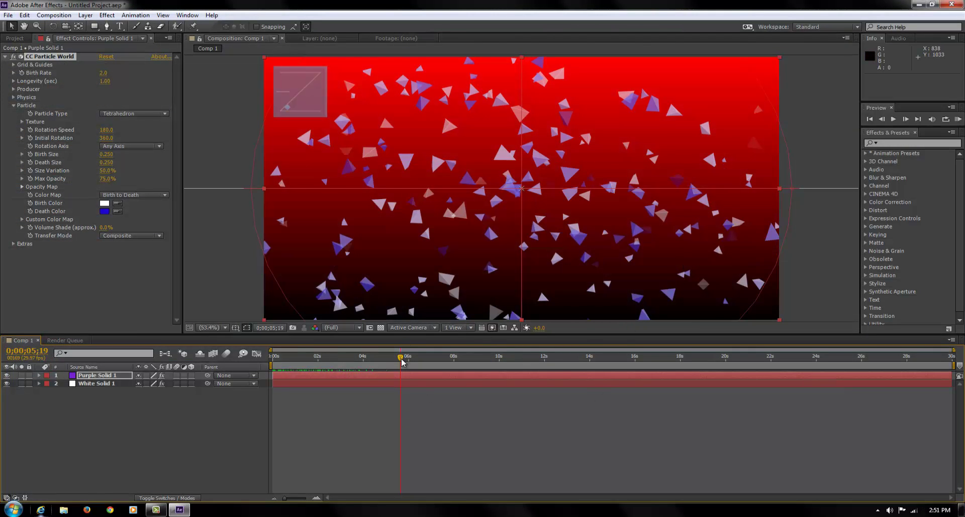
pyautogui.moveTo(403, 361); pyautogui.dragTo(269, 357)
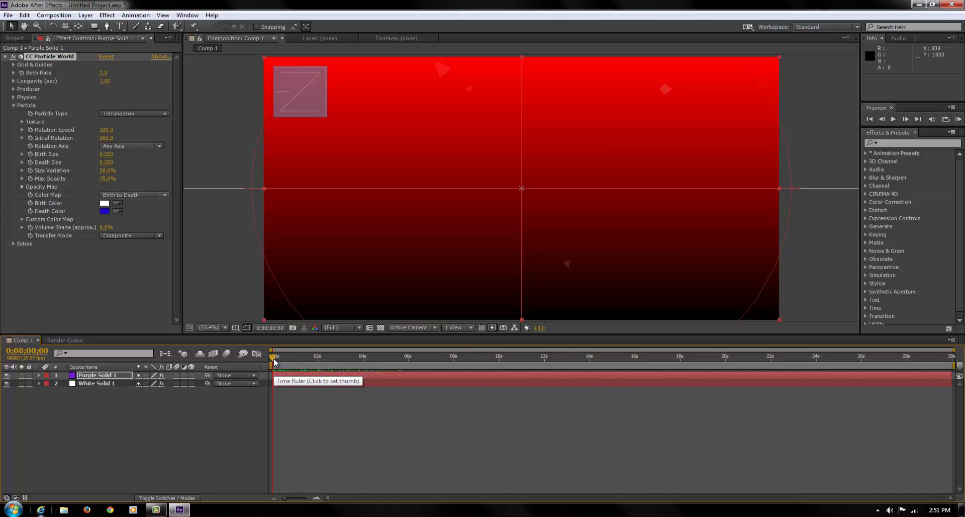
pyautogui.moveTo(273, 363); pyautogui.dragTo(307, 361)
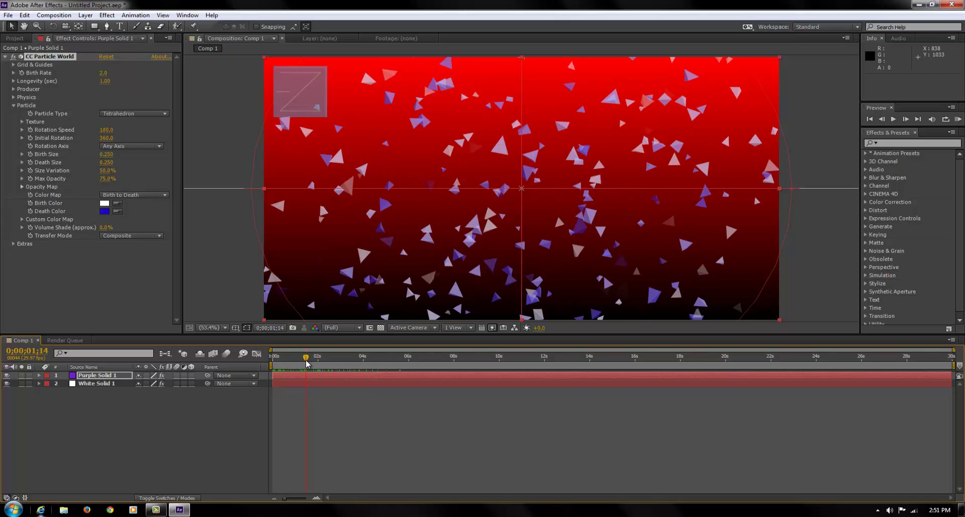
# Try Lens Darken Fade and Lens Bubble, settle on Shaded Sphere, then scrub to preview.
pyautogui.click(119, 113)
pyautogui.click(161, 312)
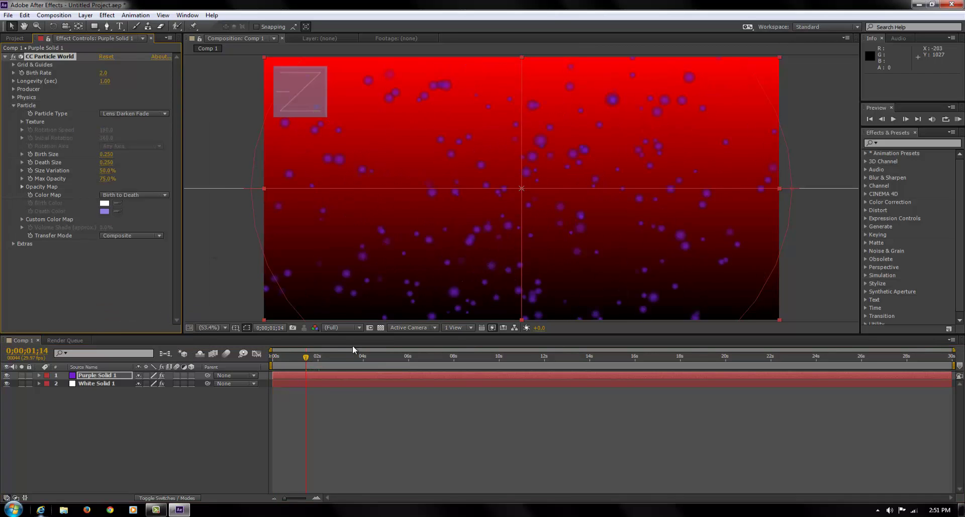
pyautogui.click(137, 114)
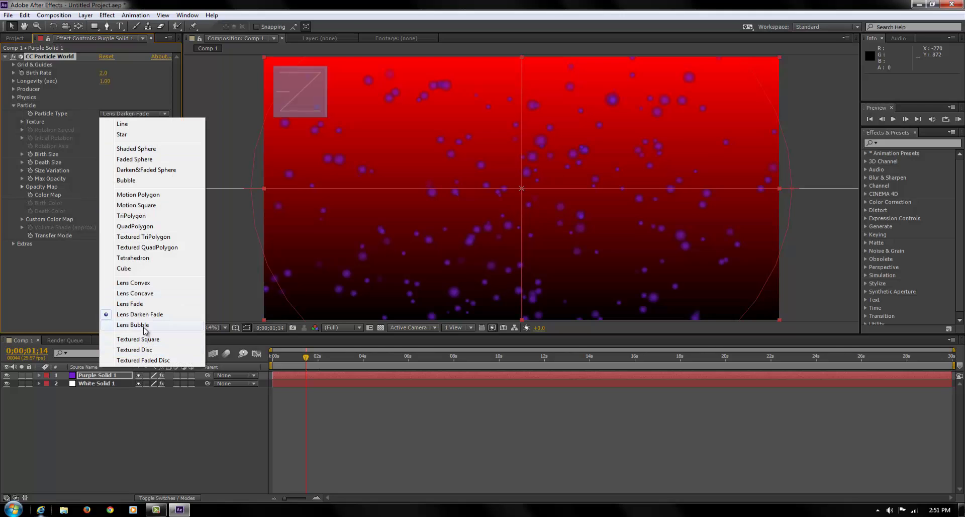
pyautogui.click(144, 325)
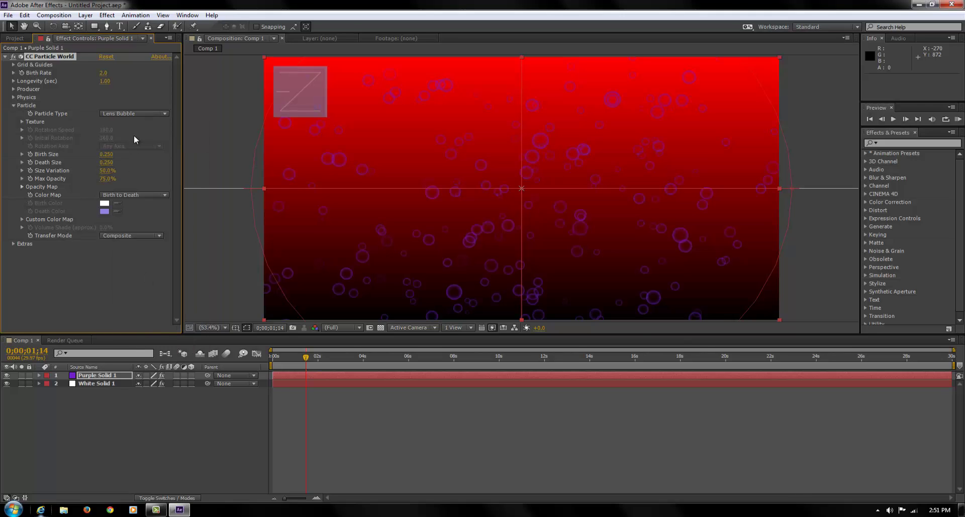
pyautogui.click(136, 114)
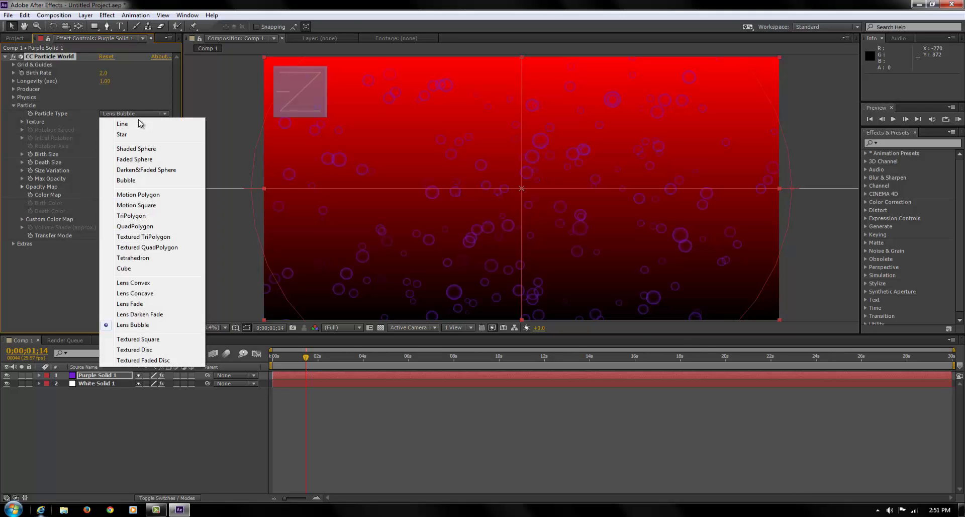
pyautogui.click(144, 145)
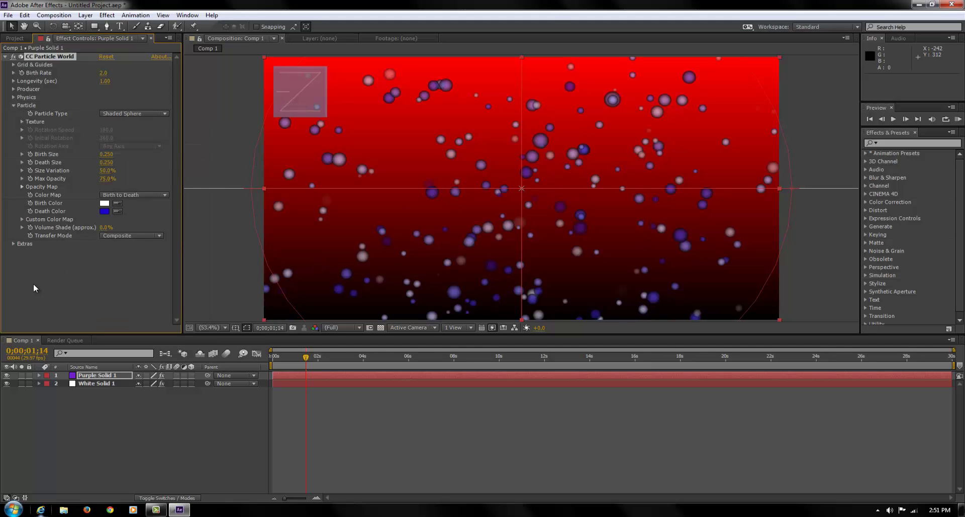
pyautogui.click(275, 357)
pyautogui.moveTo(275, 358); pyautogui.dragTo(378, 349)
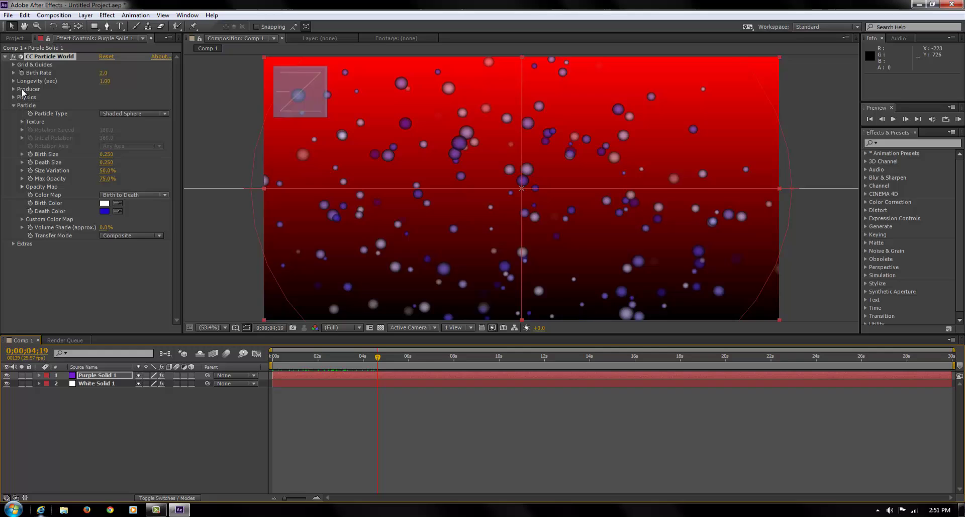
# Change CC Particle World's Physics gravity to -0.2, then preview the rising particles from near the start.
pyautogui.click(13, 97)
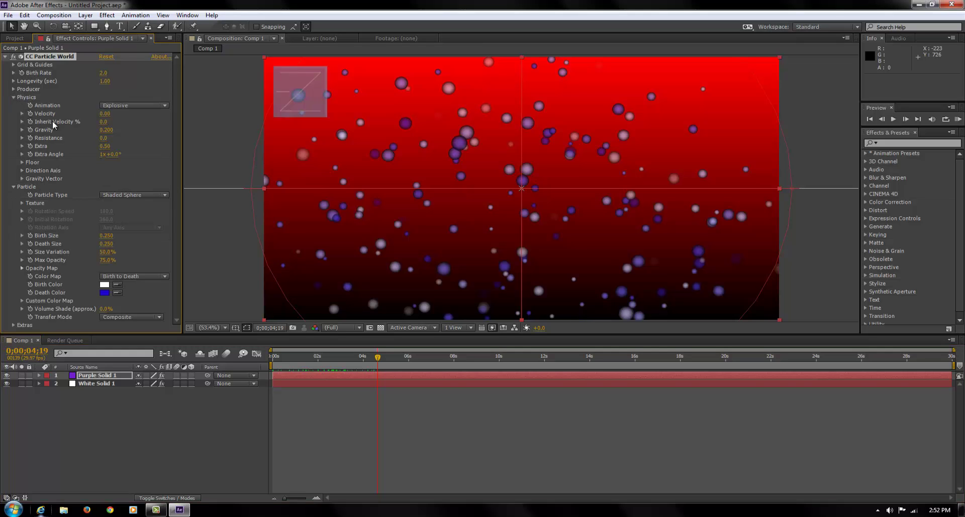
pyautogui.click(104, 130)
pyautogui.write('-0.2')
pyautogui.press('Return')
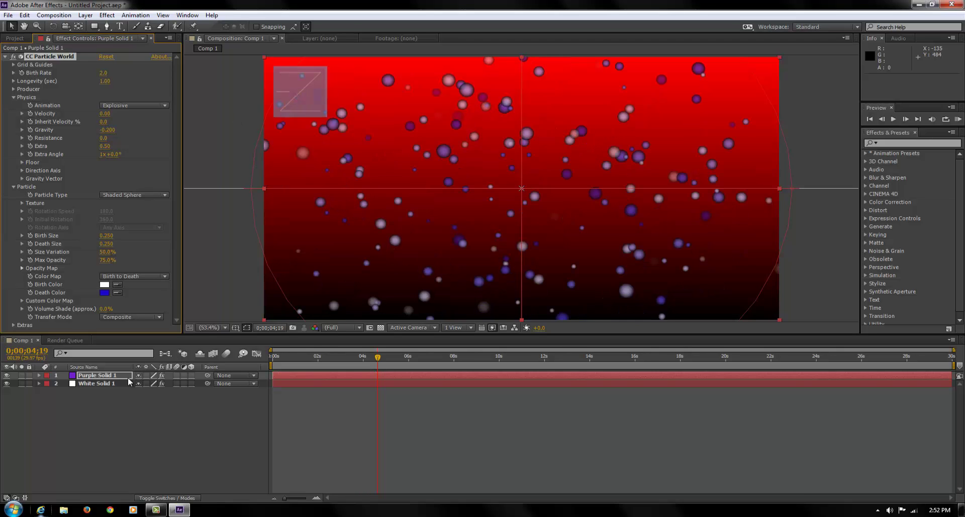
pyautogui.moveTo(378, 357); pyautogui.dragTo(343, 361)
pyautogui.press('space')
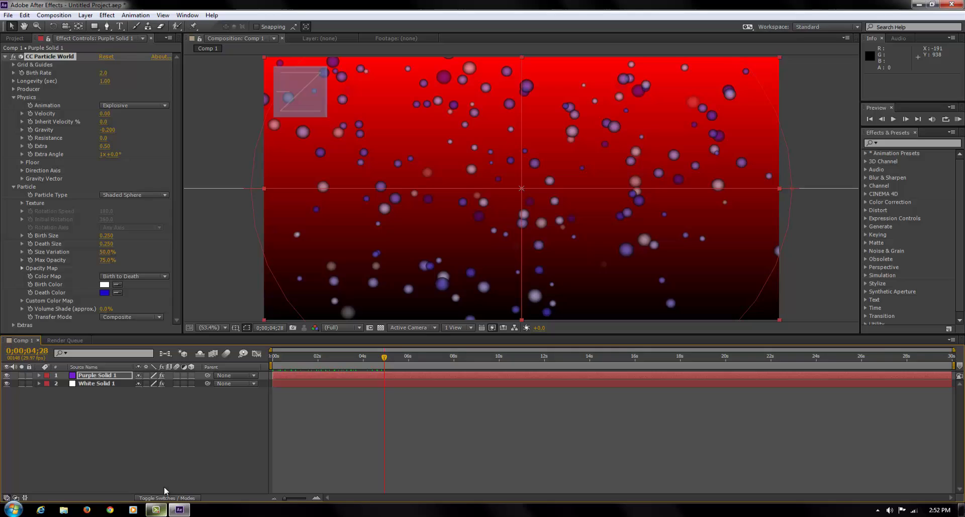
pyautogui.click(160, 508)
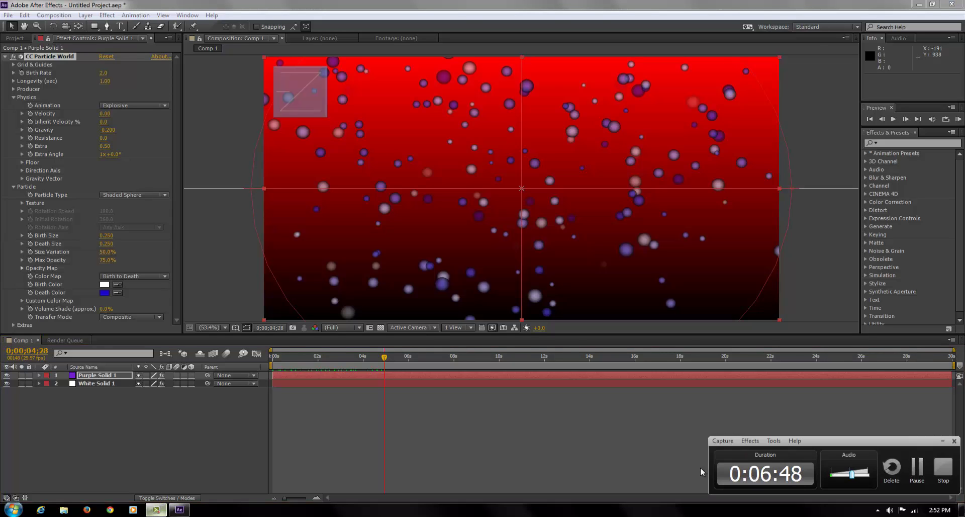